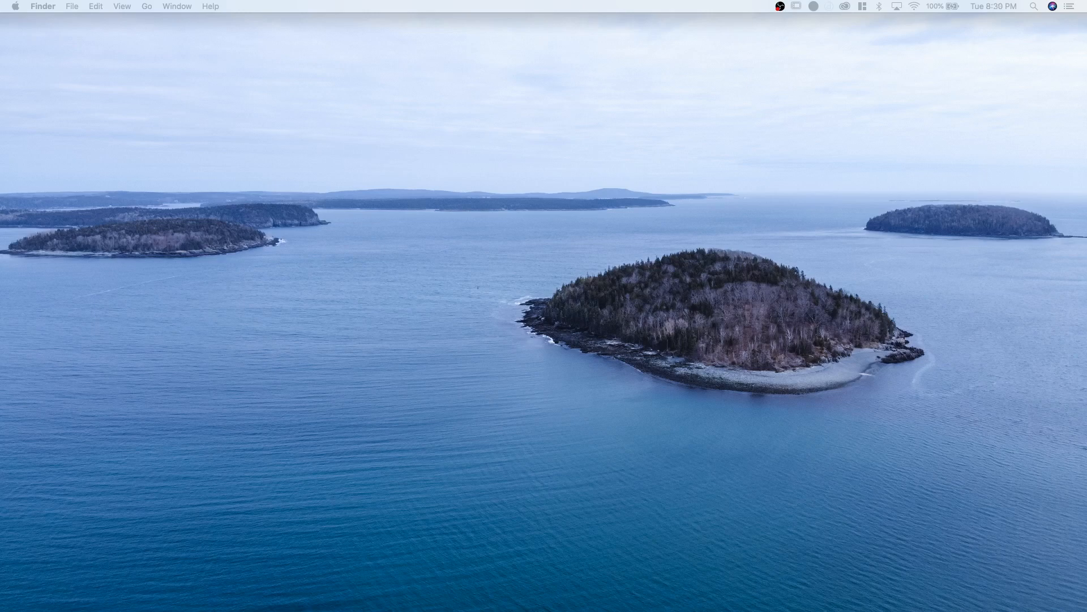
Review GRTE_hypsoImhof.tif and its file actions in the shared EExportsGG325 Drive folder, leaving the browser minimised.
mouse_move(569, 603)
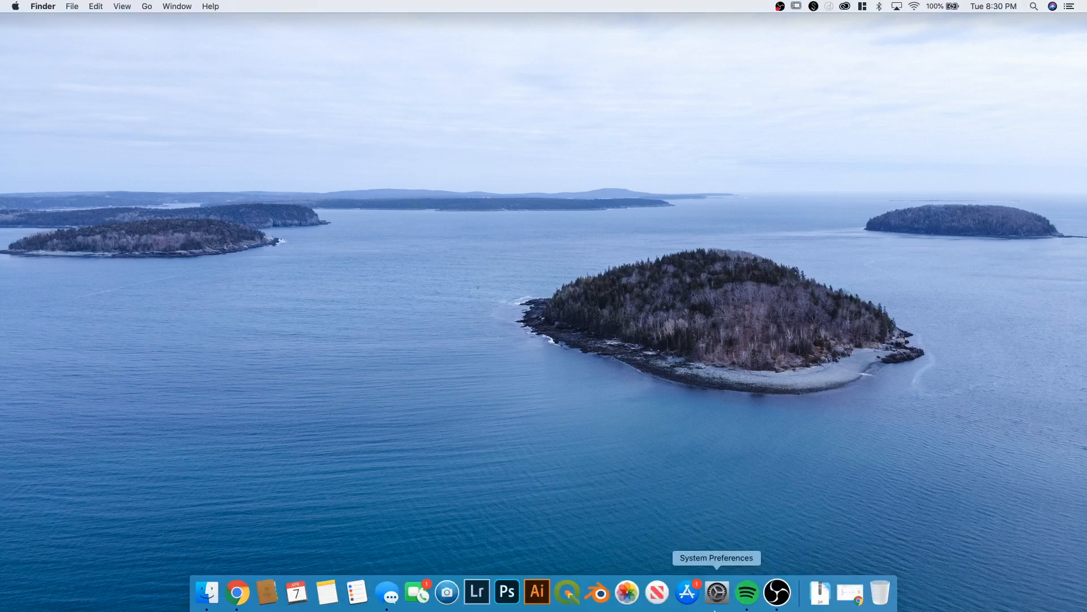
left_click(850, 592)
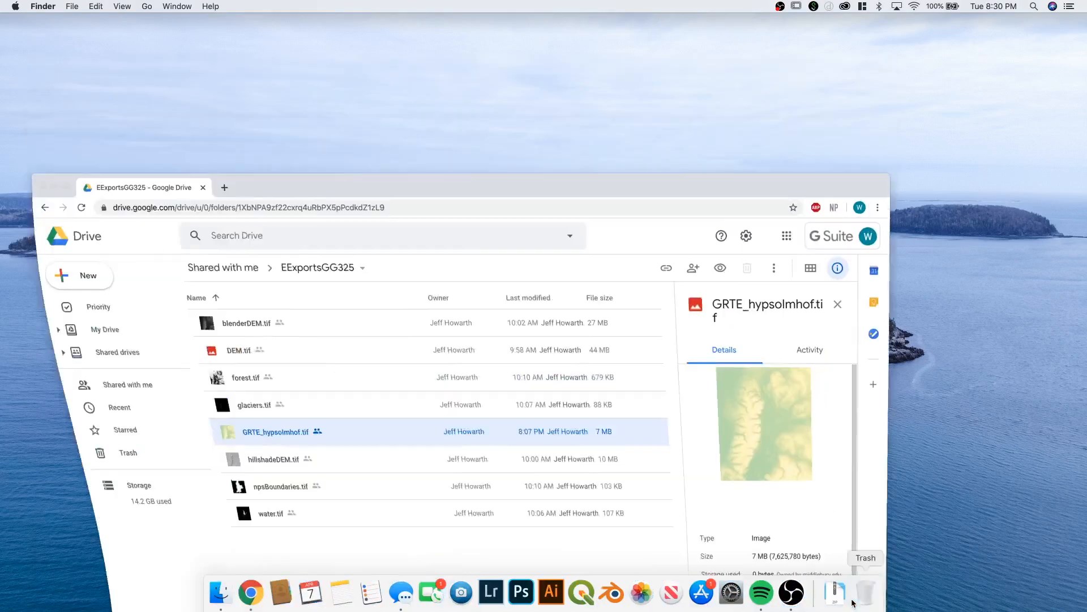
left_click_drag(445, 207, 458, 54)
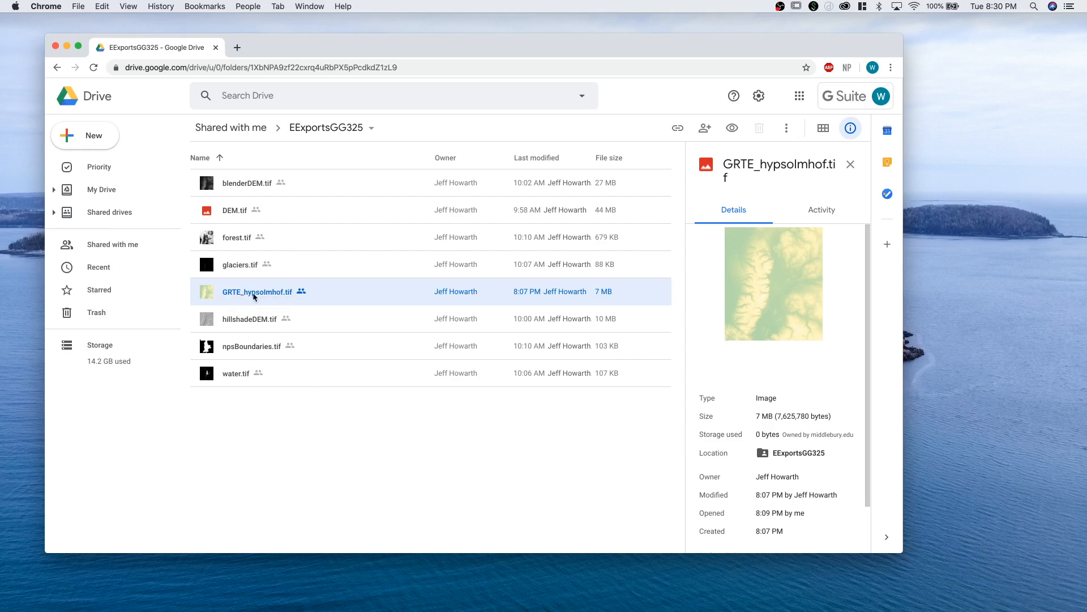
right_click(325, 291)
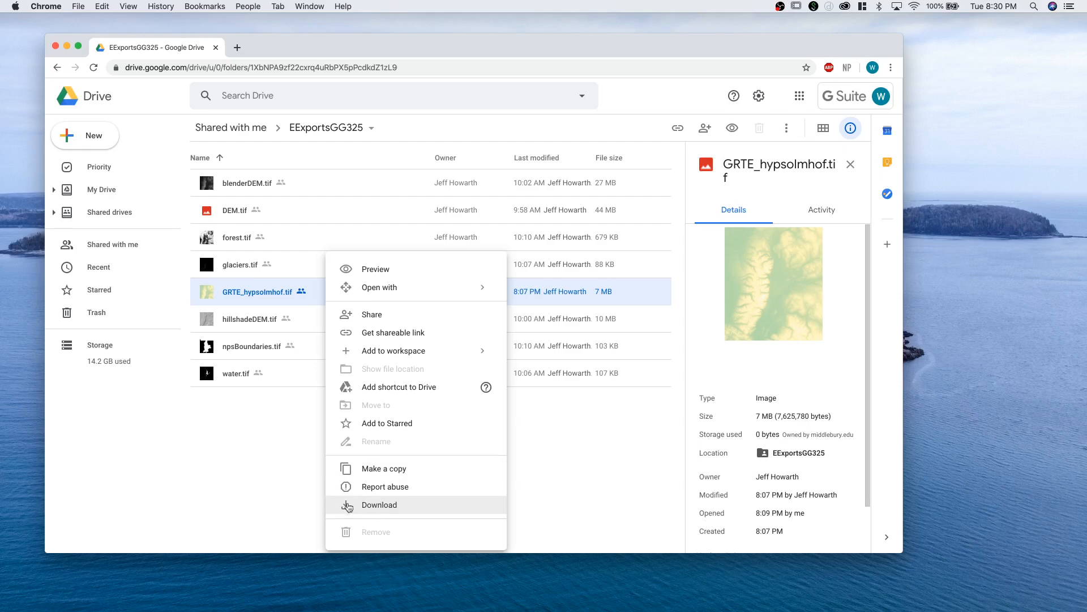
left_click(277, 470)
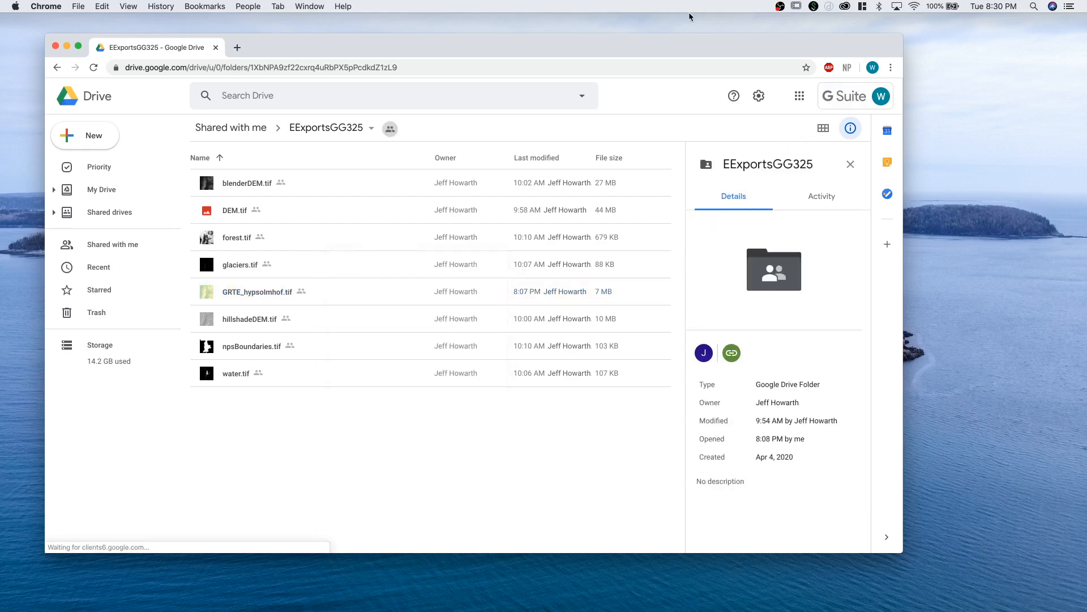
left_click(55, 47)
Switch to Finder and open the Documents/Cart/0408_GRTEblender/GRTEblend folder in a new window.
left_click(412, 263)
key("super+n")
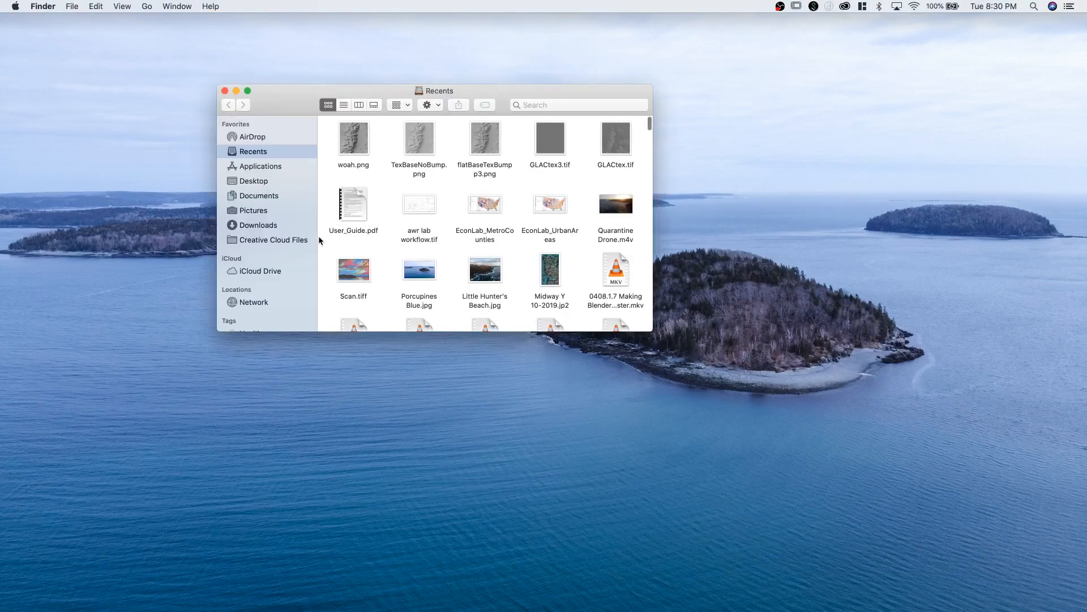
left_click(251, 196)
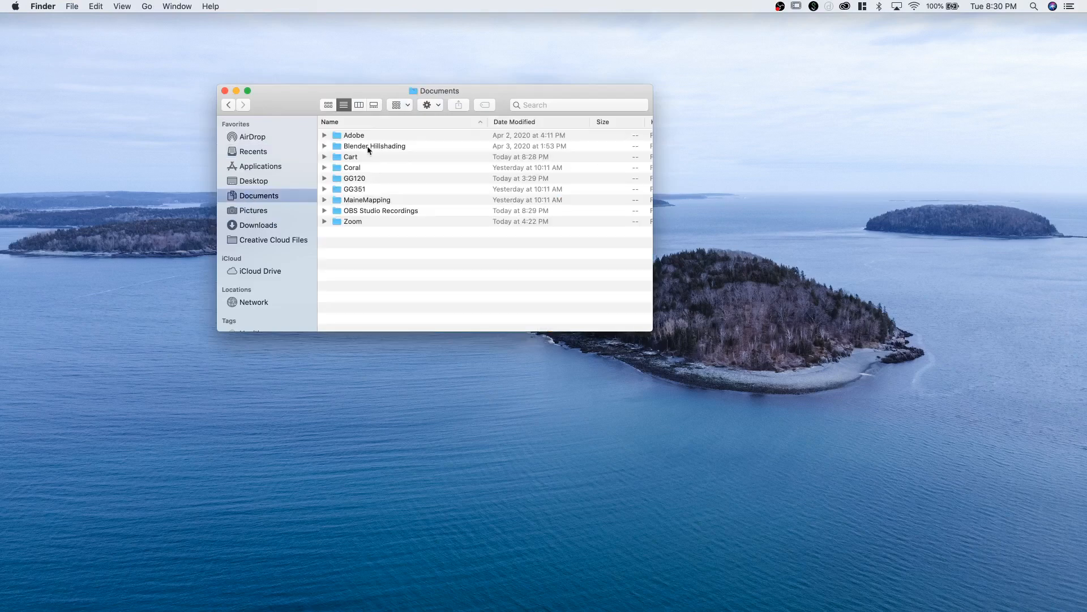
double_click(365, 156)
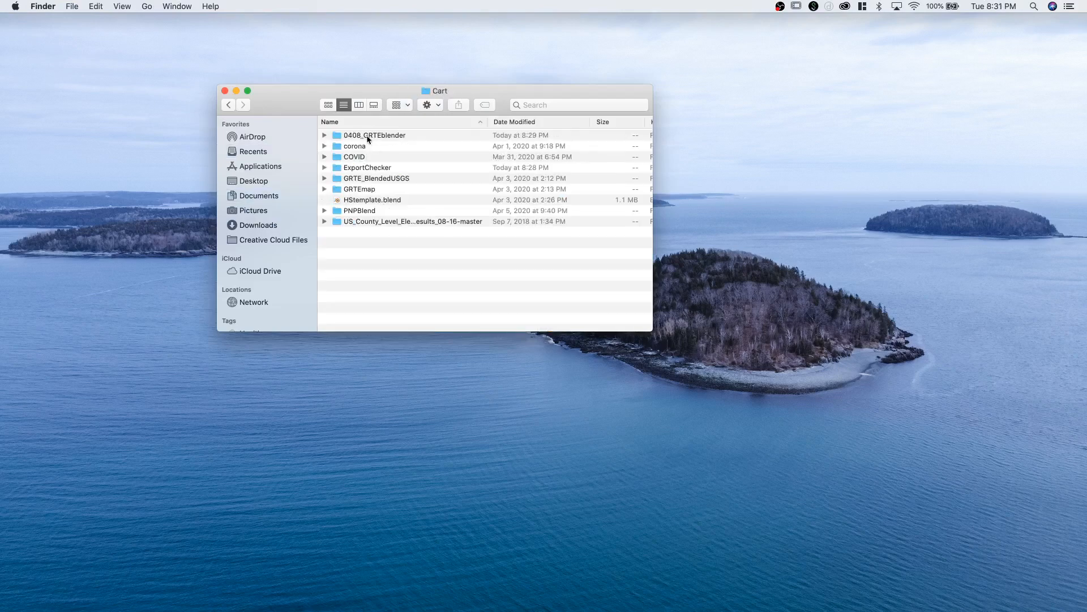
double_click(367, 137)
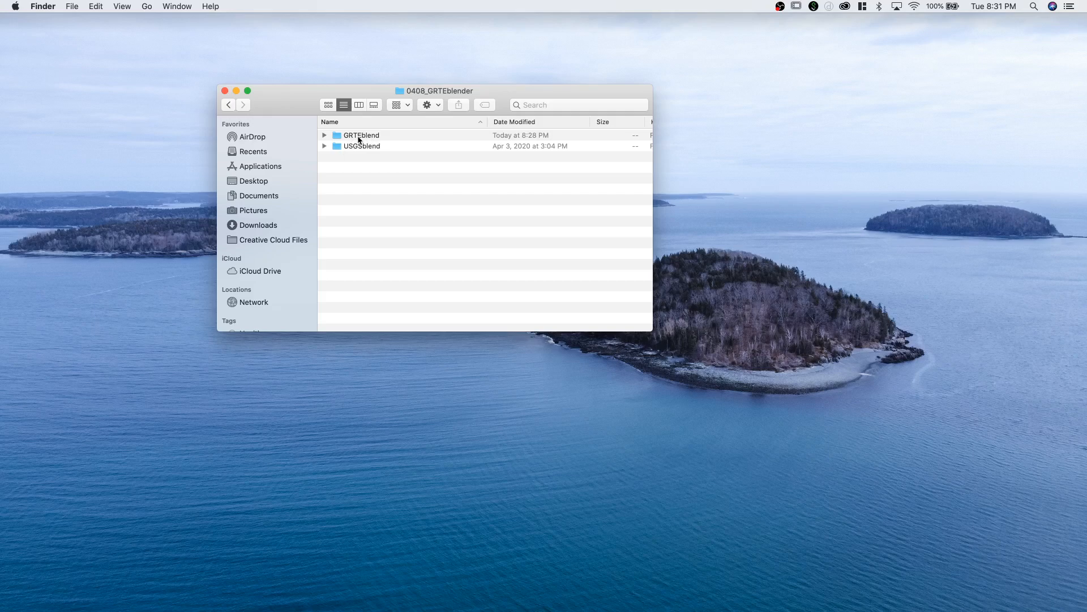
double_click(358, 136)
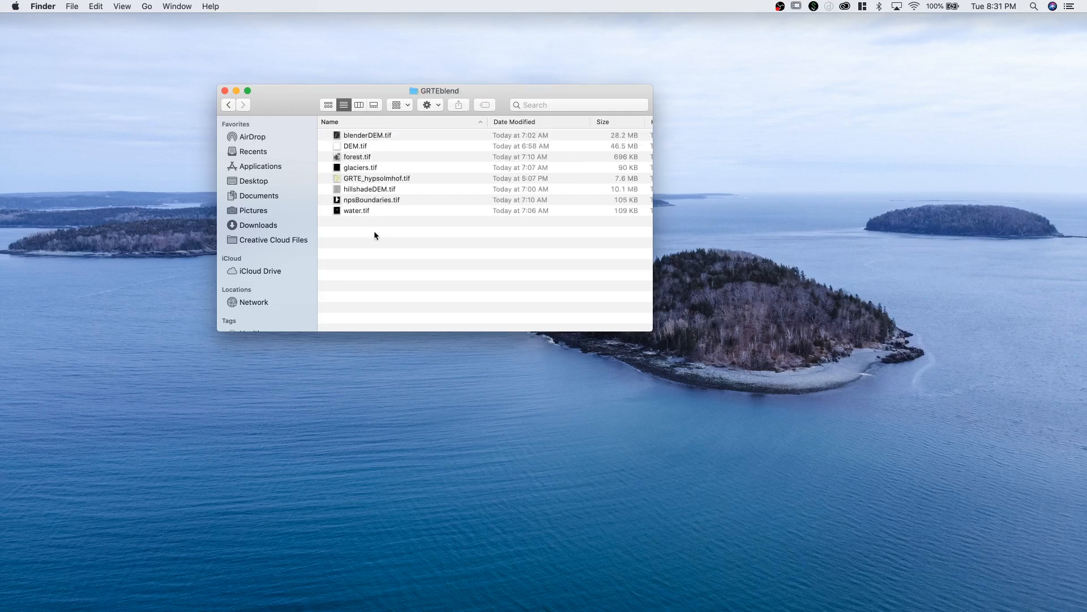
Preview the GRTE_hypsoImhof.tif image in the GRTEblend folder, then close the preview.
left_click(377, 178)
key("space")
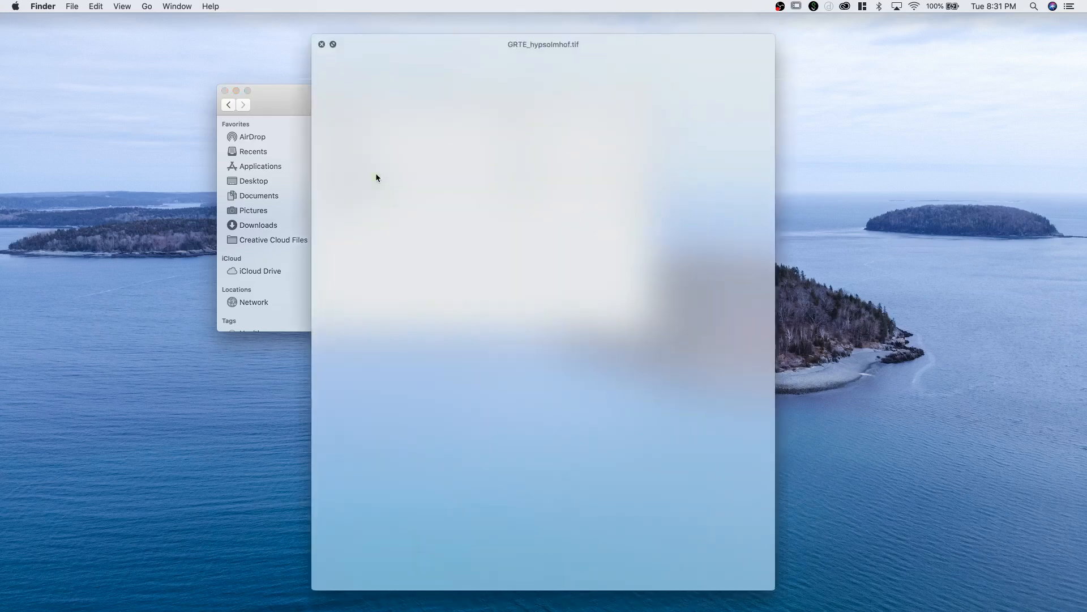
key("space")
Return to the Cart folder and open HStemplate.blend in Blender.
left_click(229, 105)
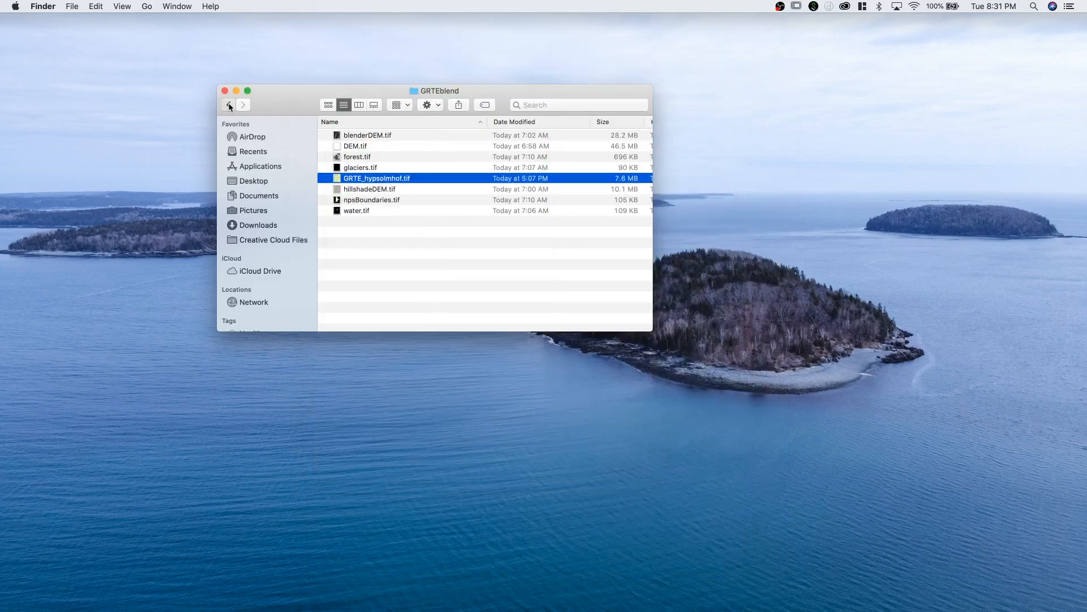
left_click(228, 105)
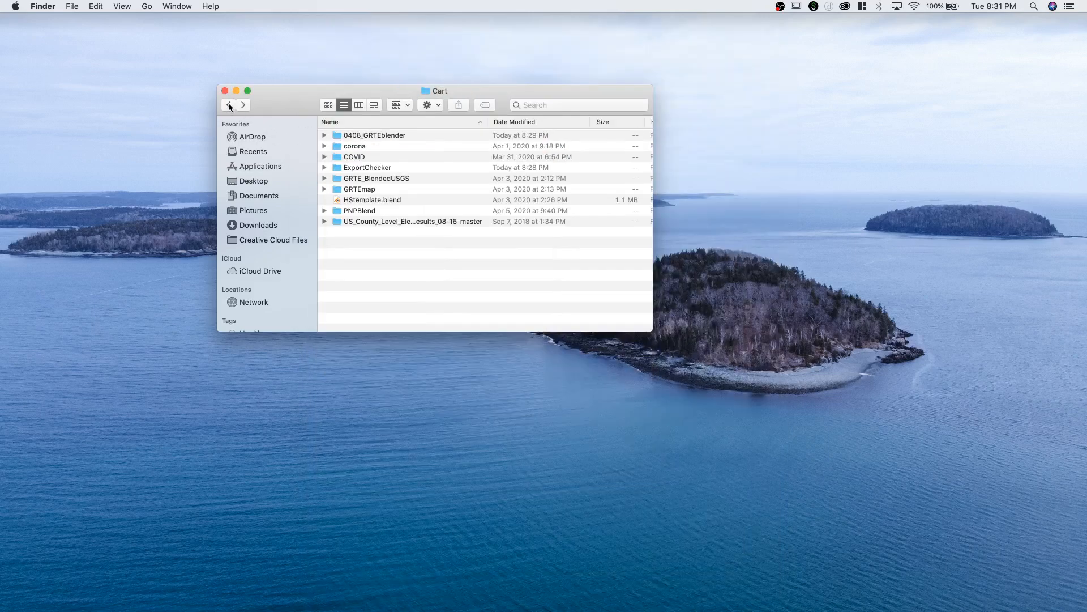
left_click(374, 202)
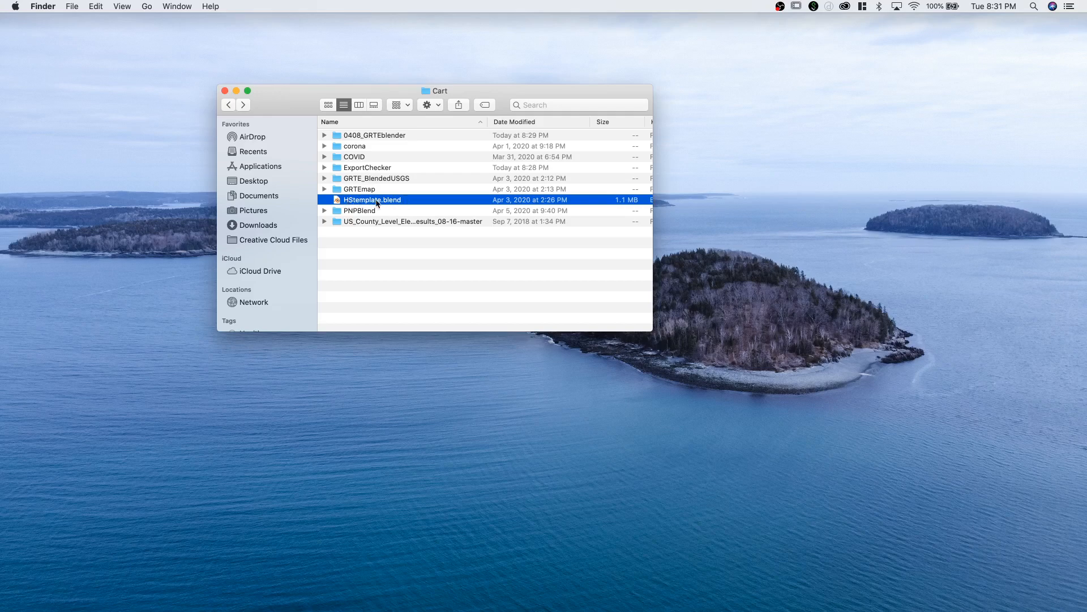
double_click(376, 201)
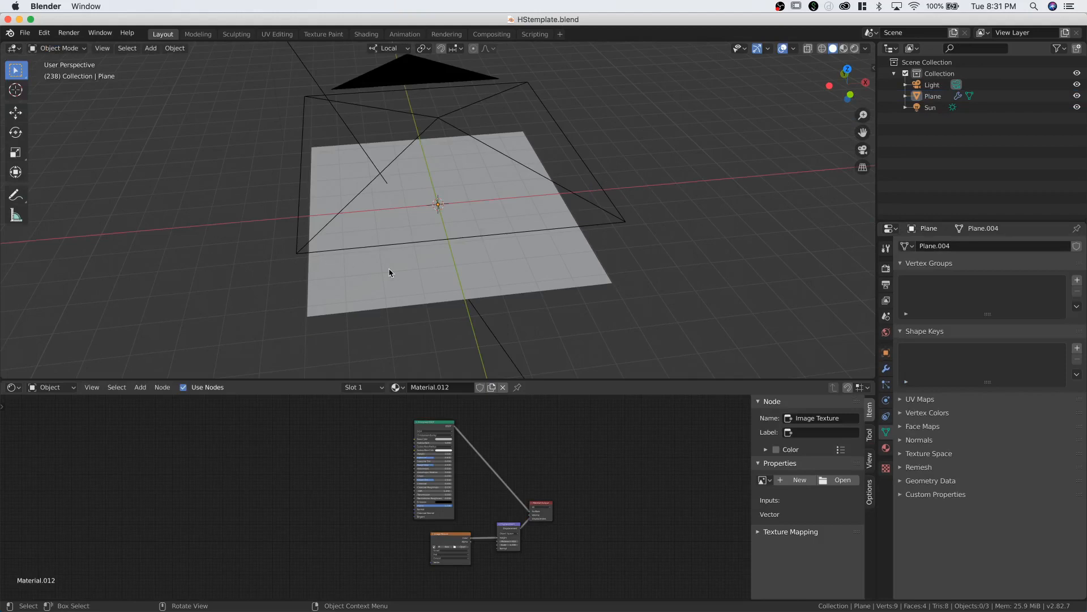
Start saving the template under a new name and choose the Cart/0408_GRTEblender/GRTEblend folder as its location.
left_click(25, 32)
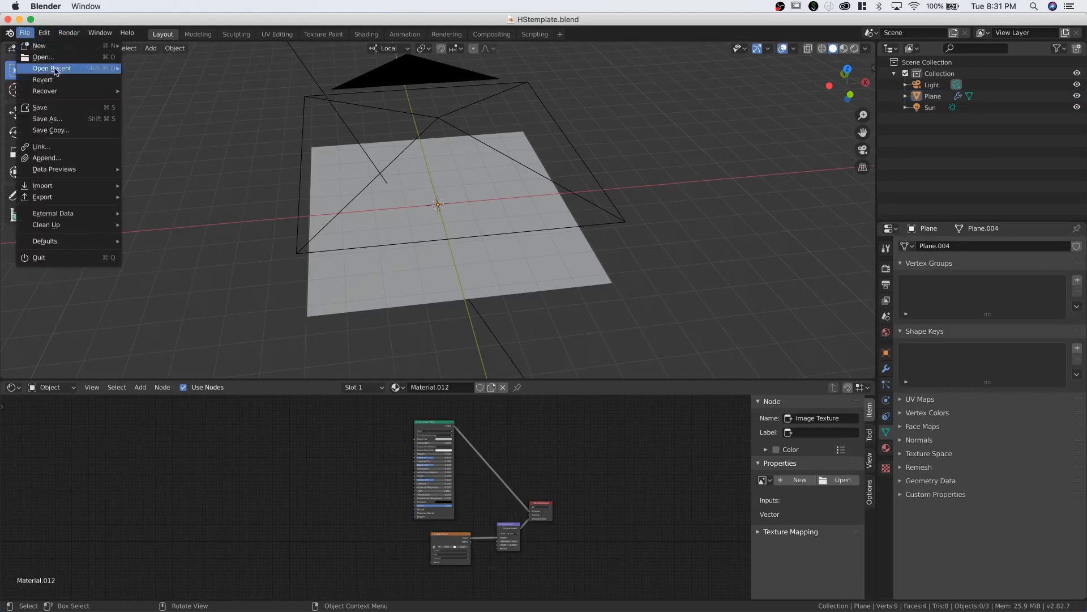
left_click(57, 119)
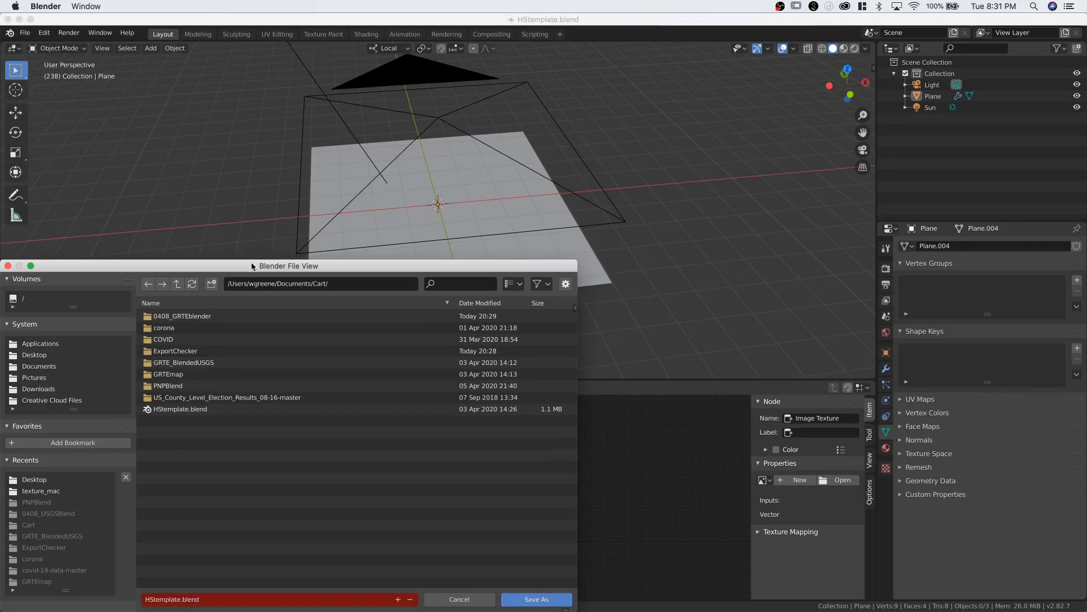
left_click_drag(252, 266, 330, 191)
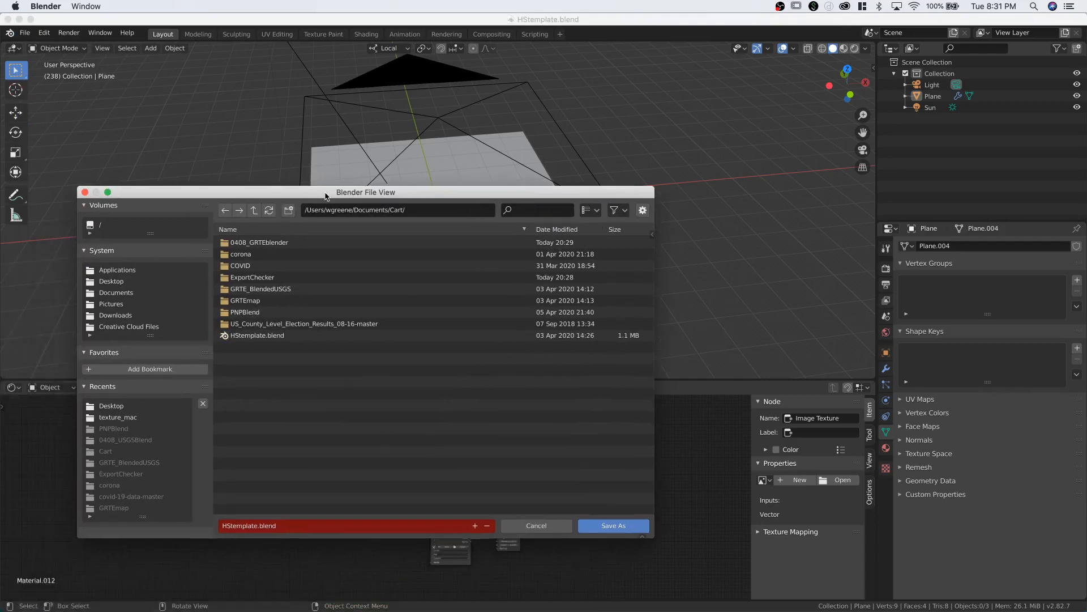
double_click(263, 243)
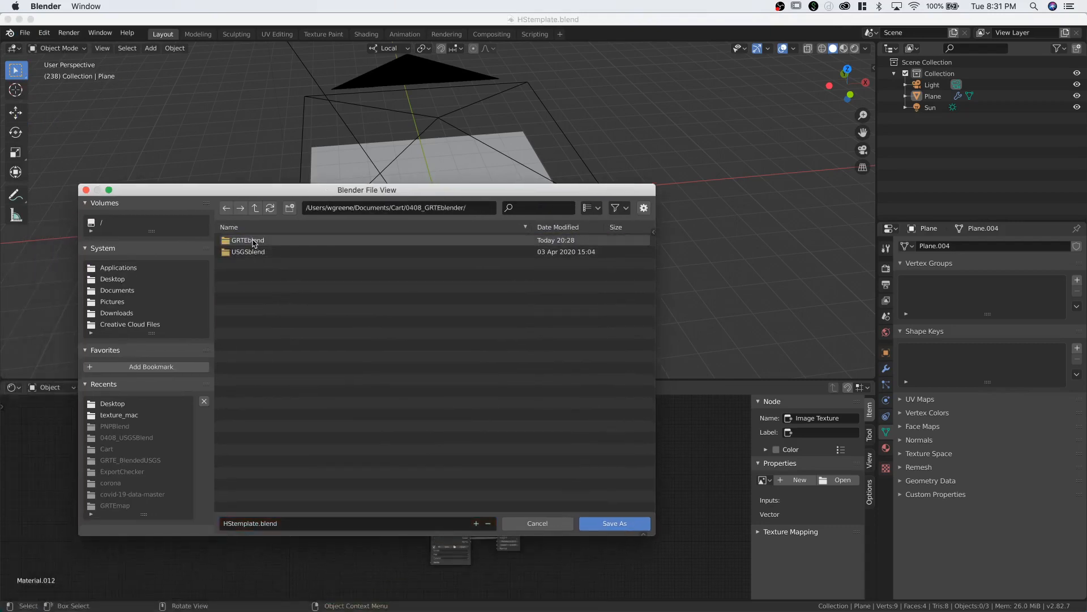
left_click(253, 242)
double_click(253, 242)
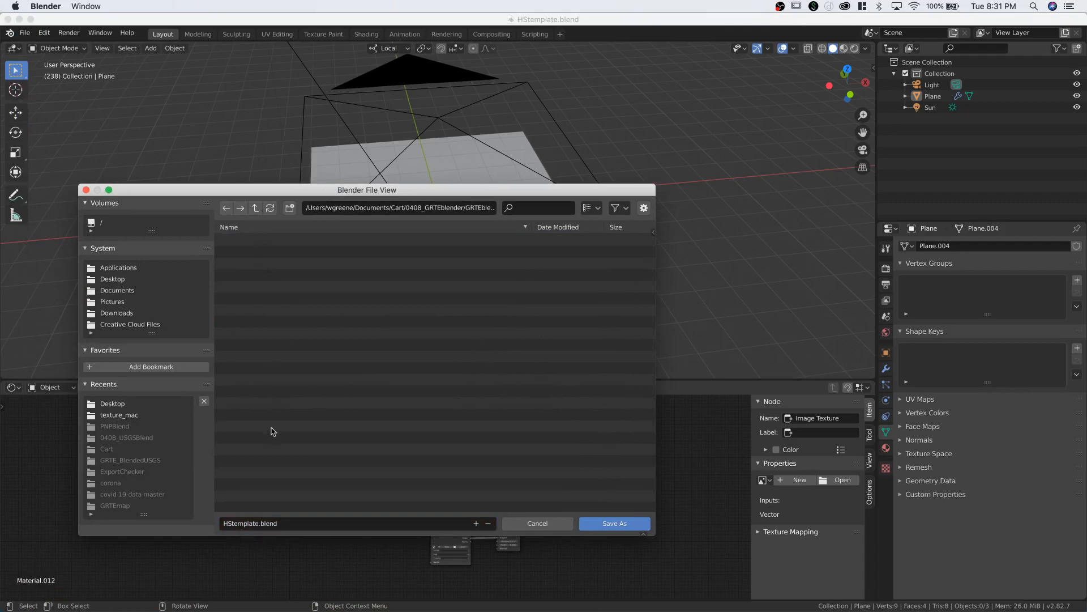
Name the new file 0408_GRTE.blend and save it.
left_click(257, 523)
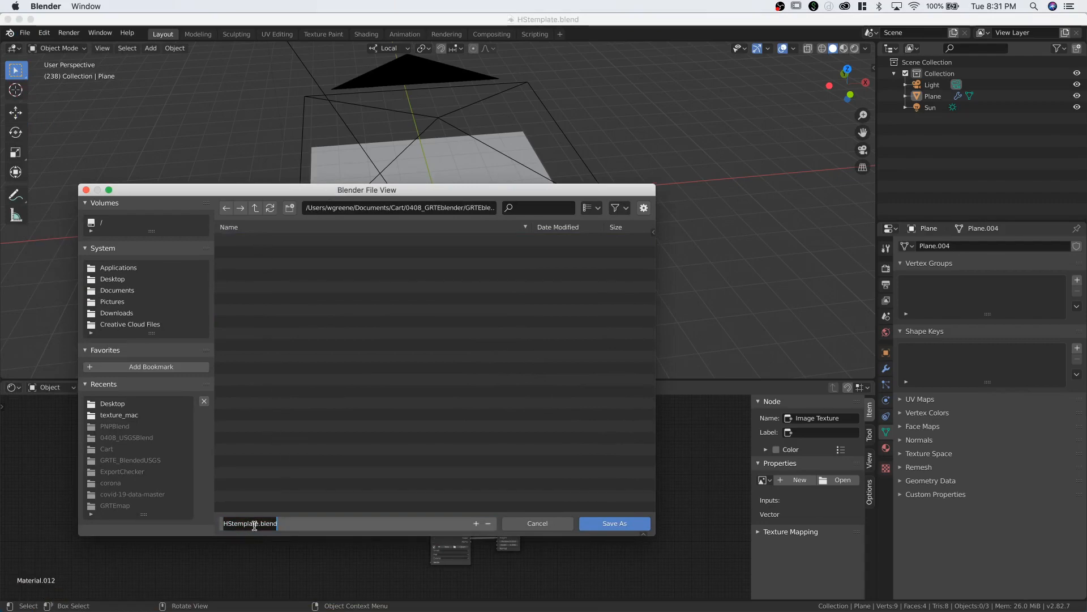
left_click(257, 523)
left_click_drag(258, 523, 214, 523)
type("GRTE")
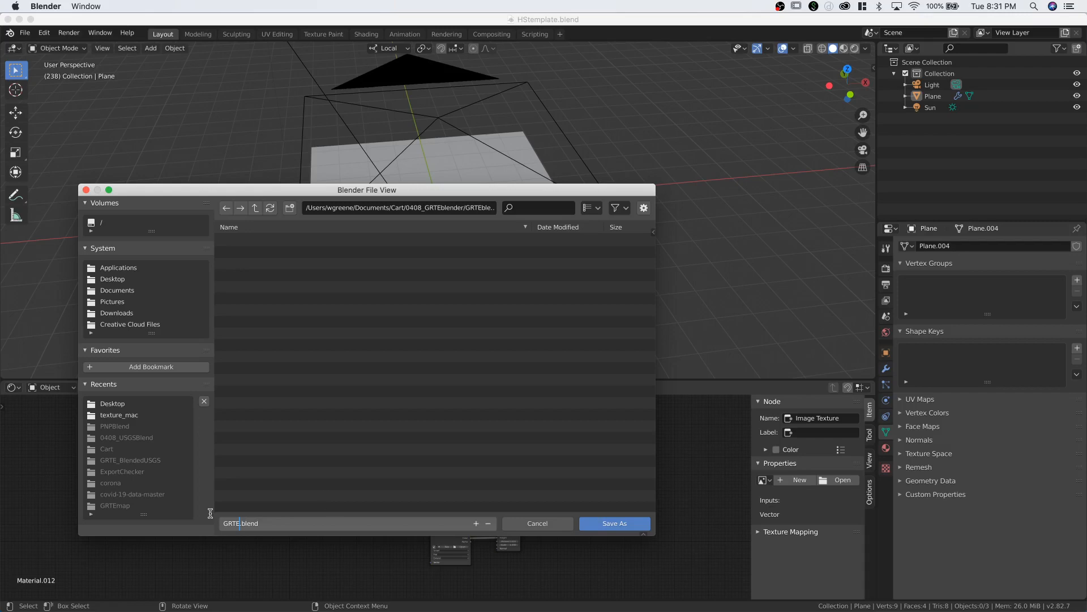
type("0408_")
left_click(617, 522)
left_click(607, 524)
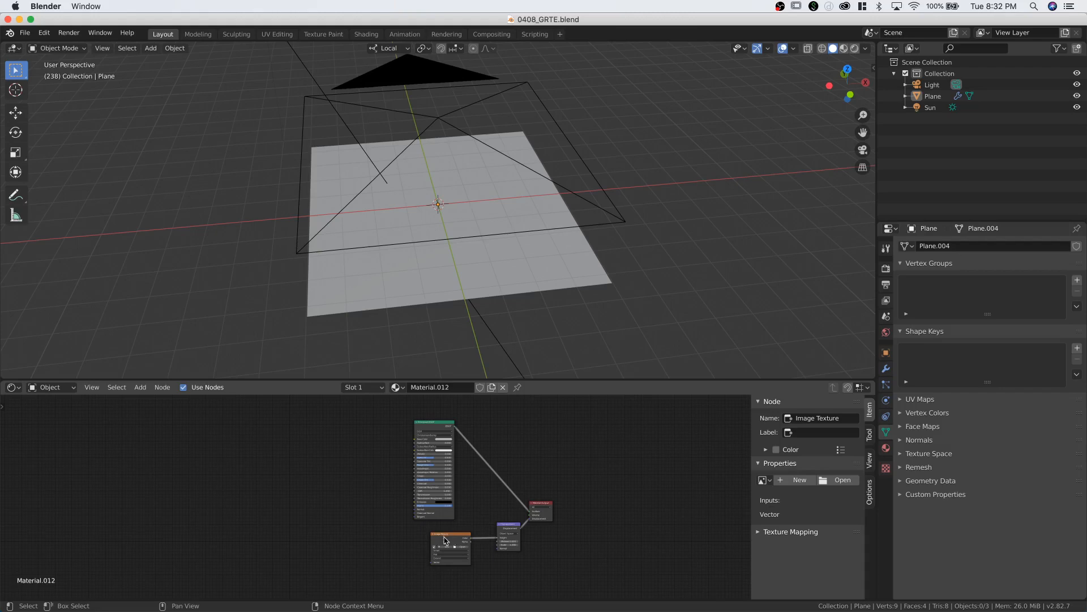
scroll(463, 548, "up", 4)
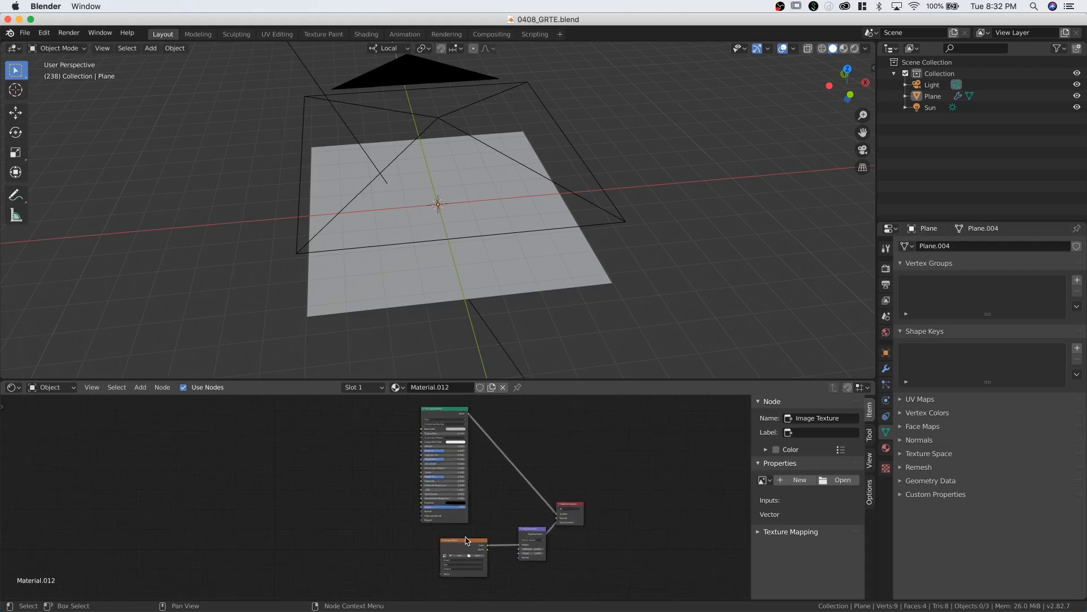
scroll(466, 540, "down", 1)
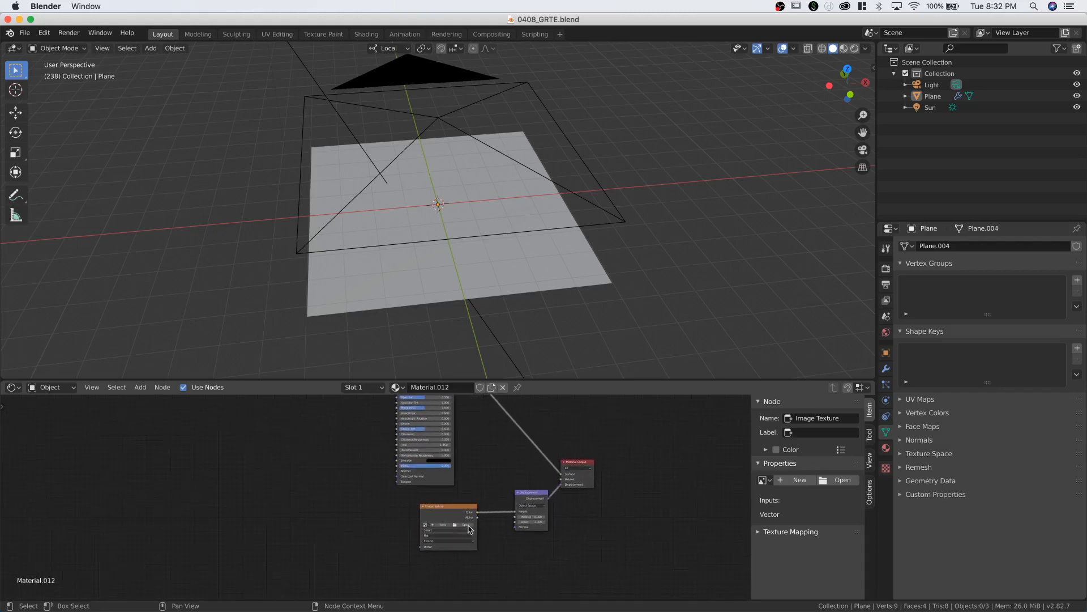
left_click(463, 528)
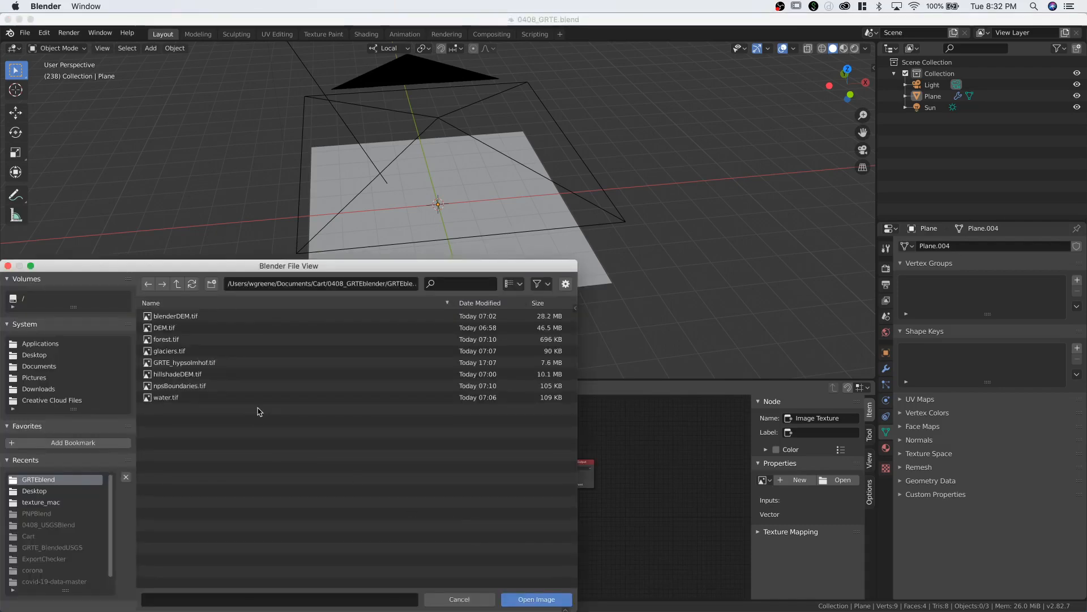
left_click_drag(420, 267, 371, 146)
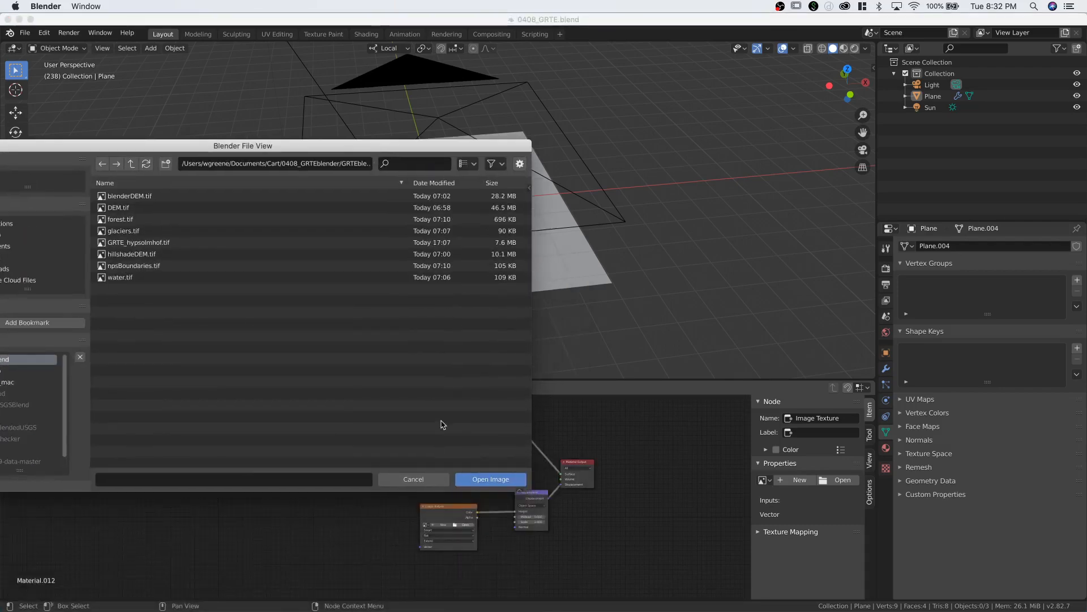
left_click(414, 476)
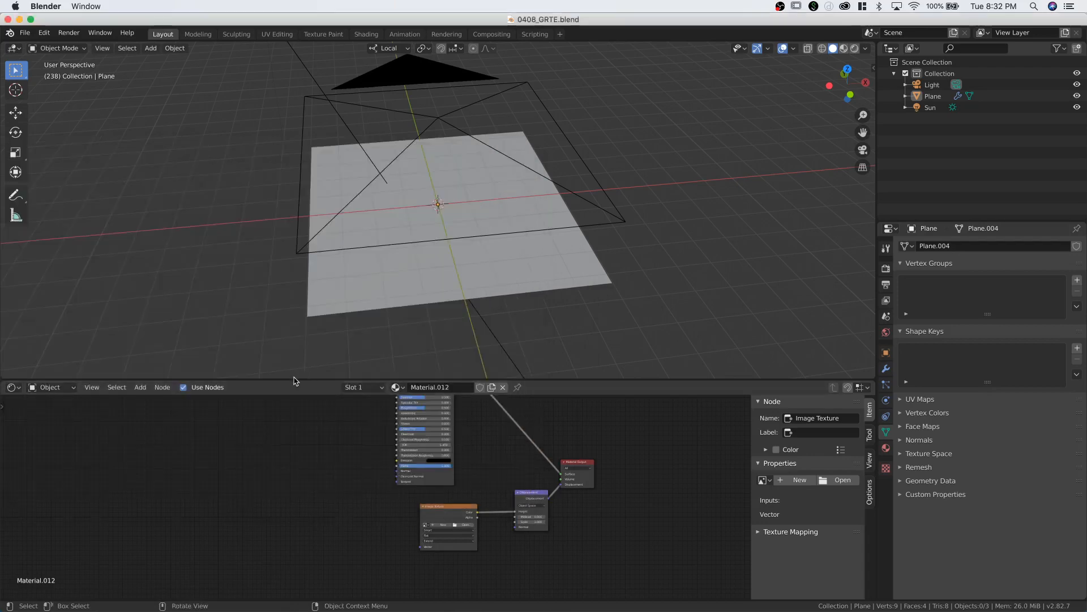
Make the node editor area slightly taller and set its editor type to Shader Editor.
left_click_drag(293, 379, 257, 602)
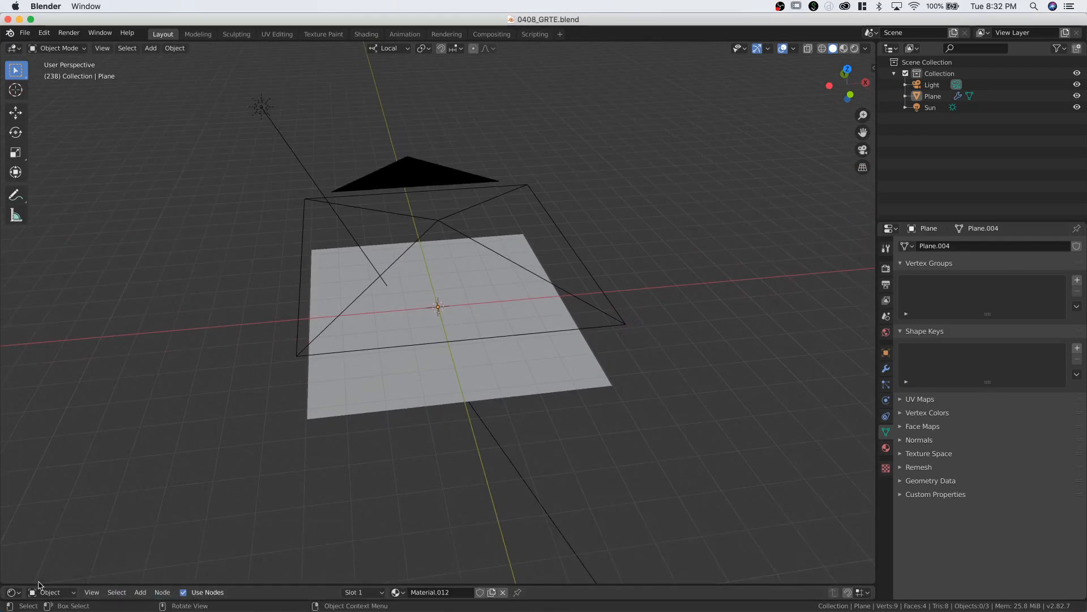
left_click_drag(268, 584, 266, 353)
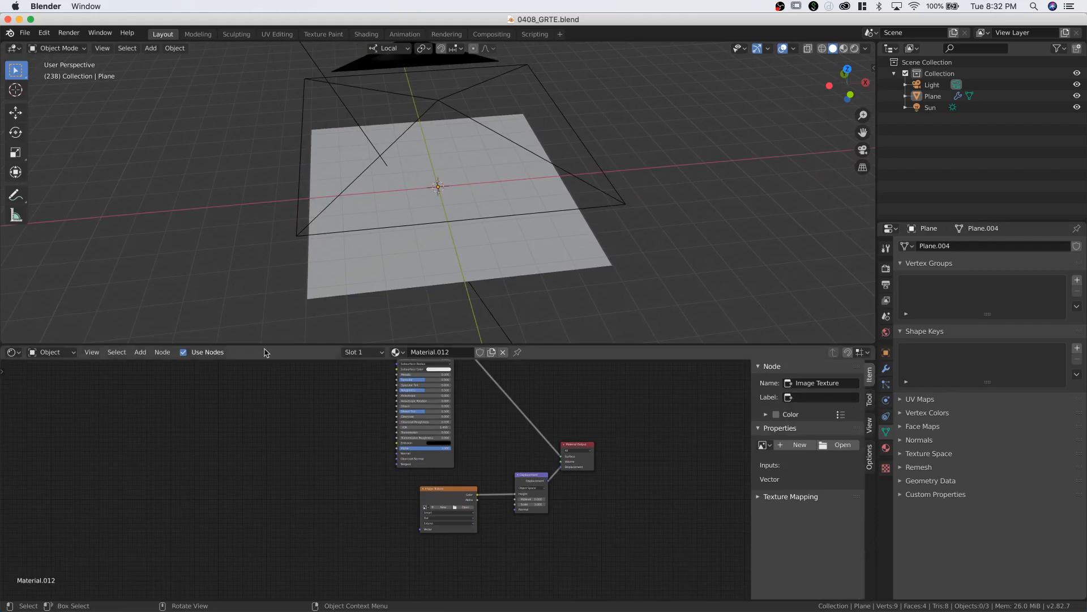
left_click(13, 351)
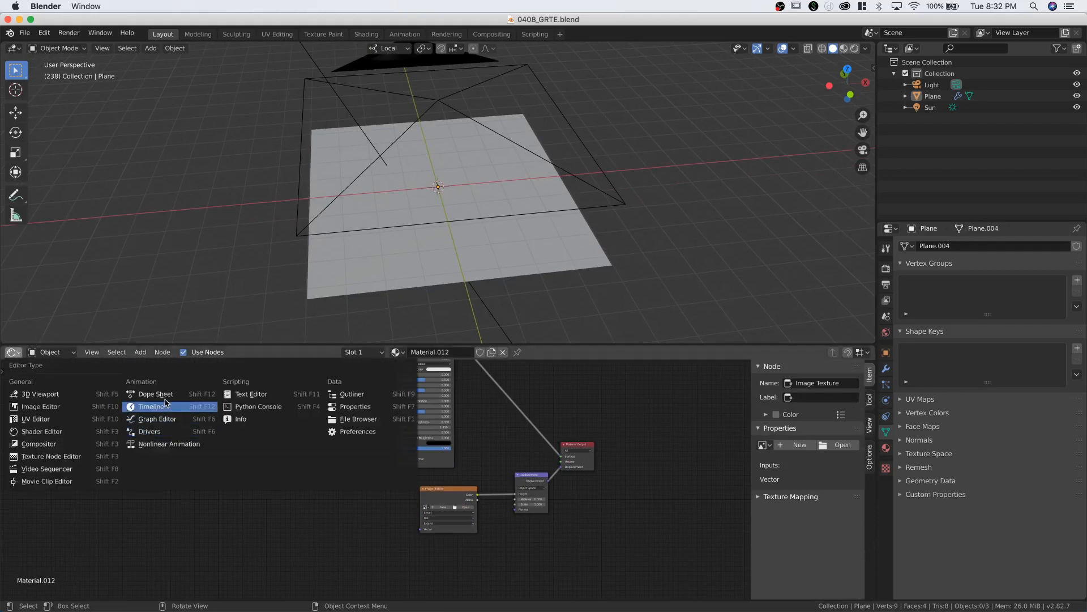
left_click(33, 432)
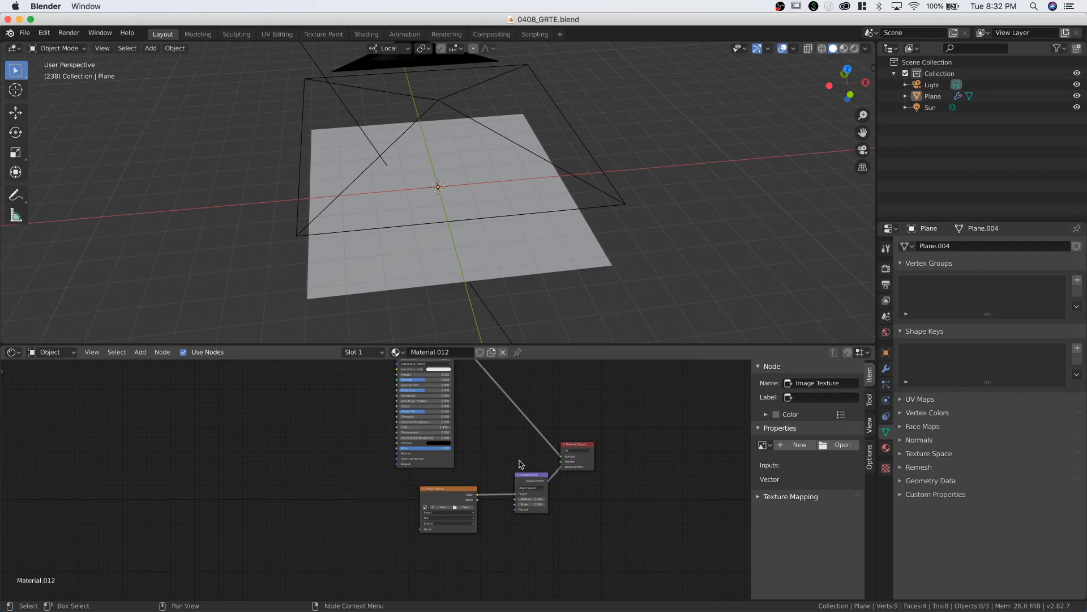
Load blenderDEM.tif from the GRTEblend folder into the material's Image Texture node.
scroll(479, 456, "up", 1)
scroll(479, 459, "up", 5)
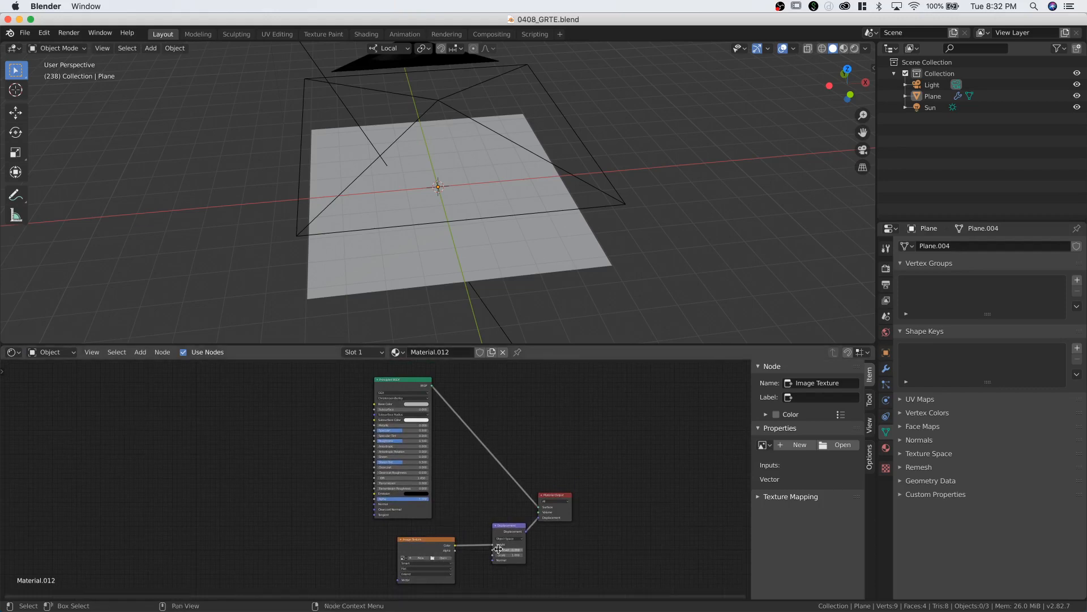
left_click(442, 558)
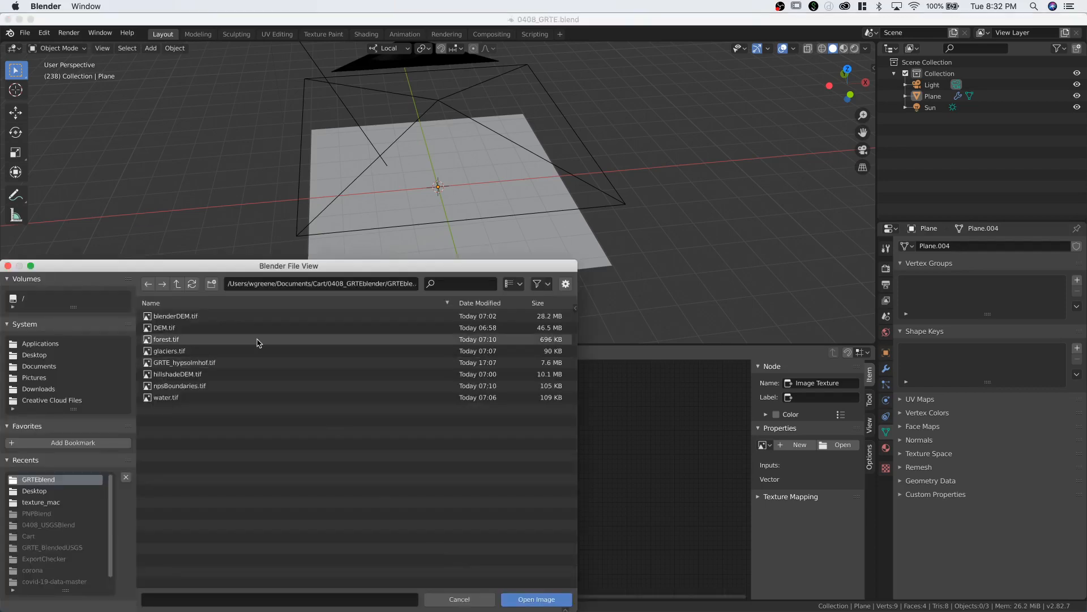
left_click(188, 316)
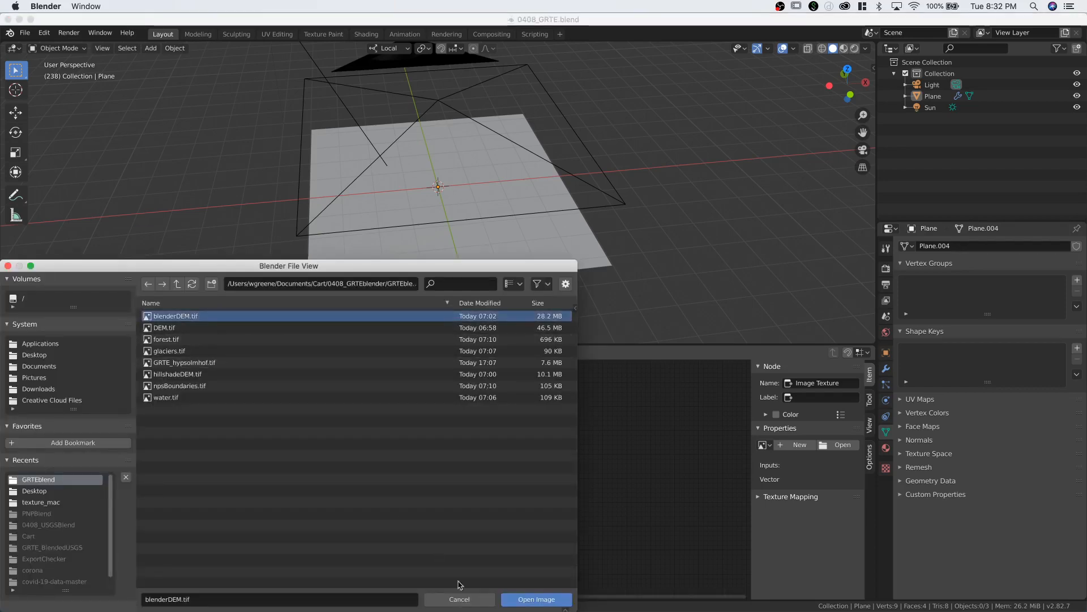
left_click(536, 599)
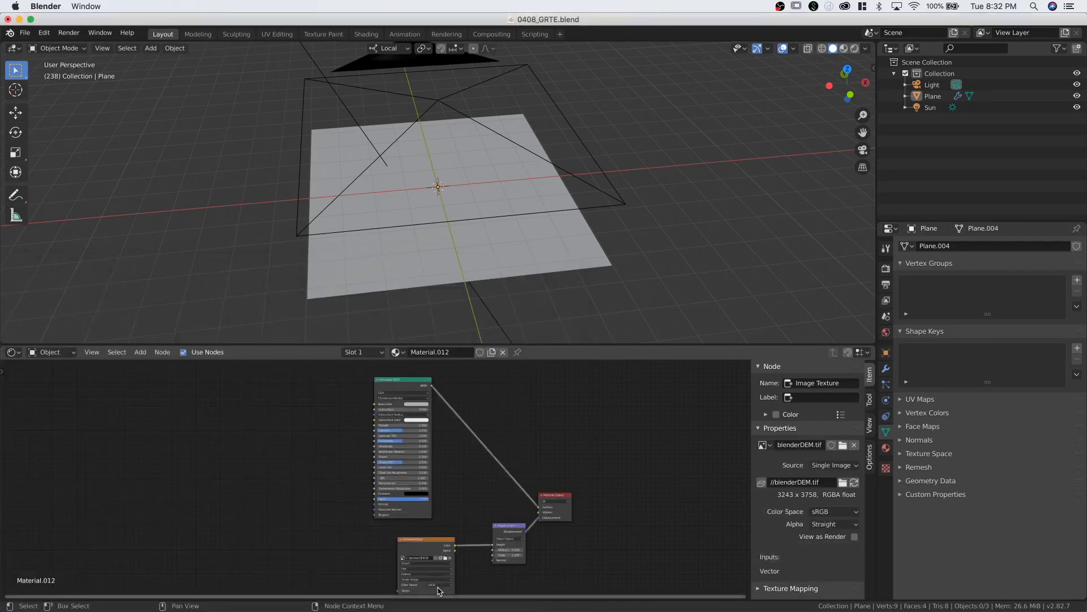
Set the color space of the blenderDEM.tif texture node to Linear.
left_click(438, 585)
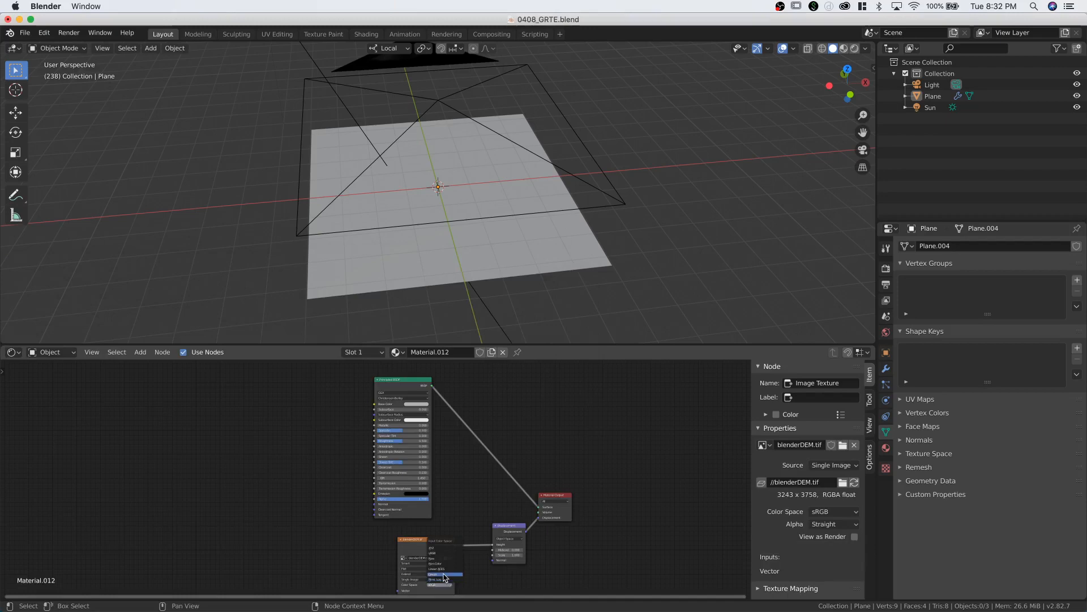
left_click(433, 574)
scroll(483, 584, "down", 2)
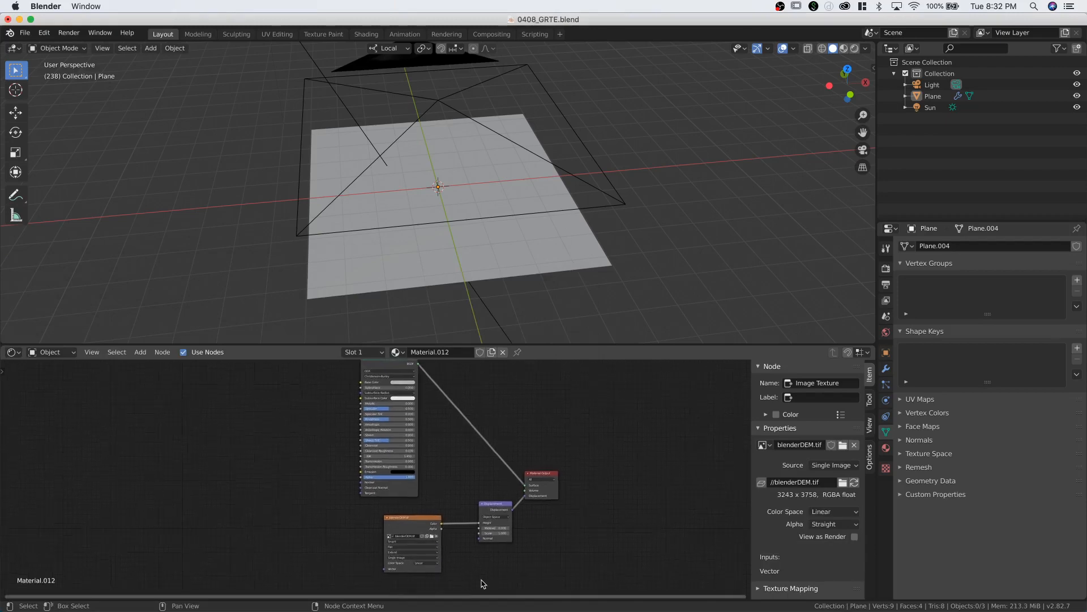
scroll(483, 584, "up", 1)
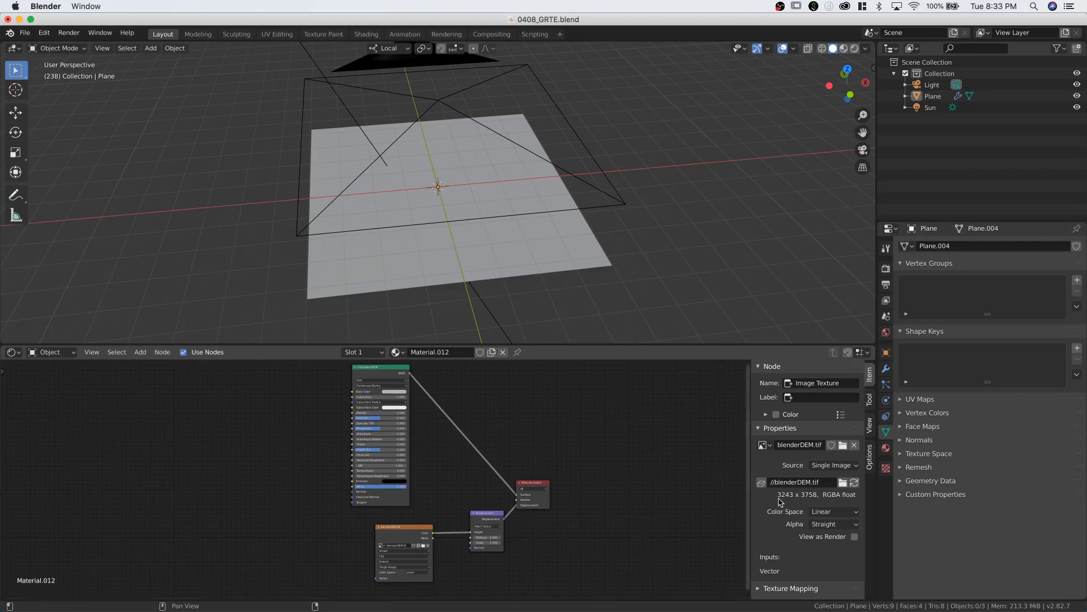
Select the plane and set its scale to X 3.243 and Y 3.758, matching the DEM image's proportions.
left_click(557, 251)
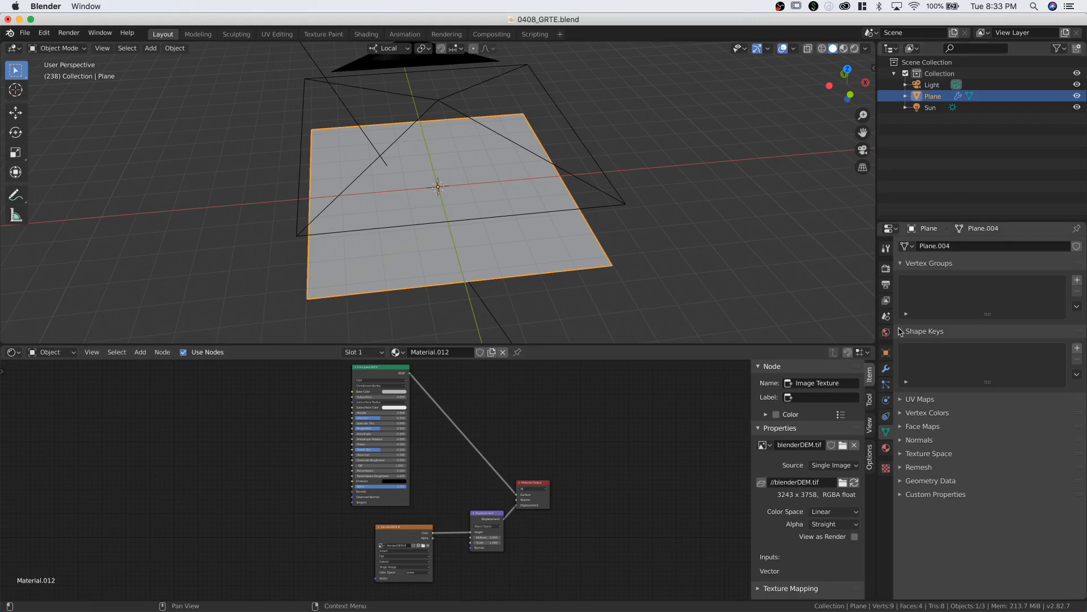
left_click(884, 354)
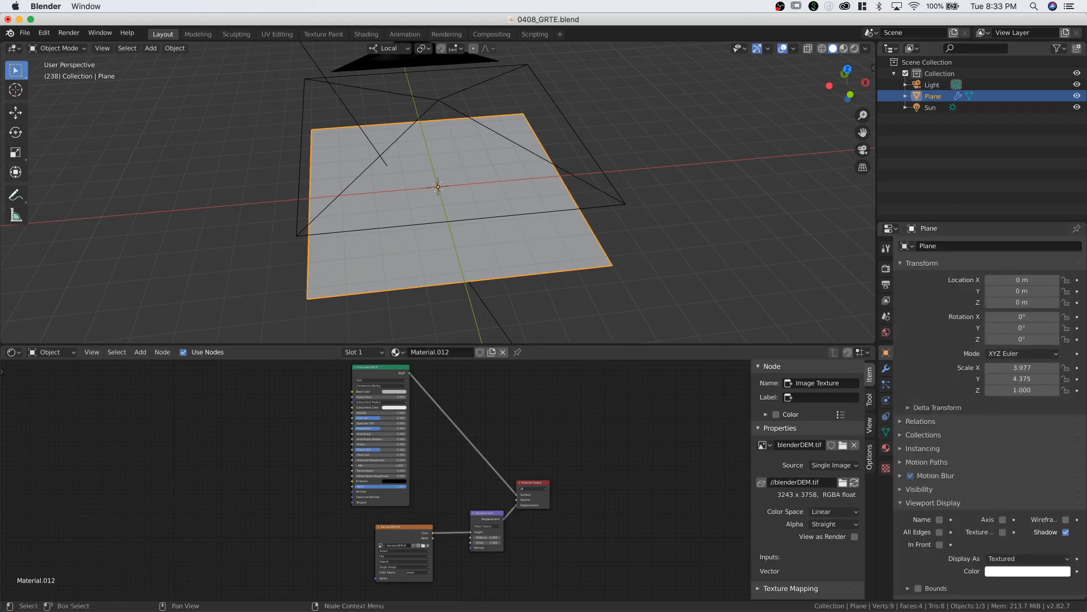
key("ctrl+Up")
key("ctrl+Up")
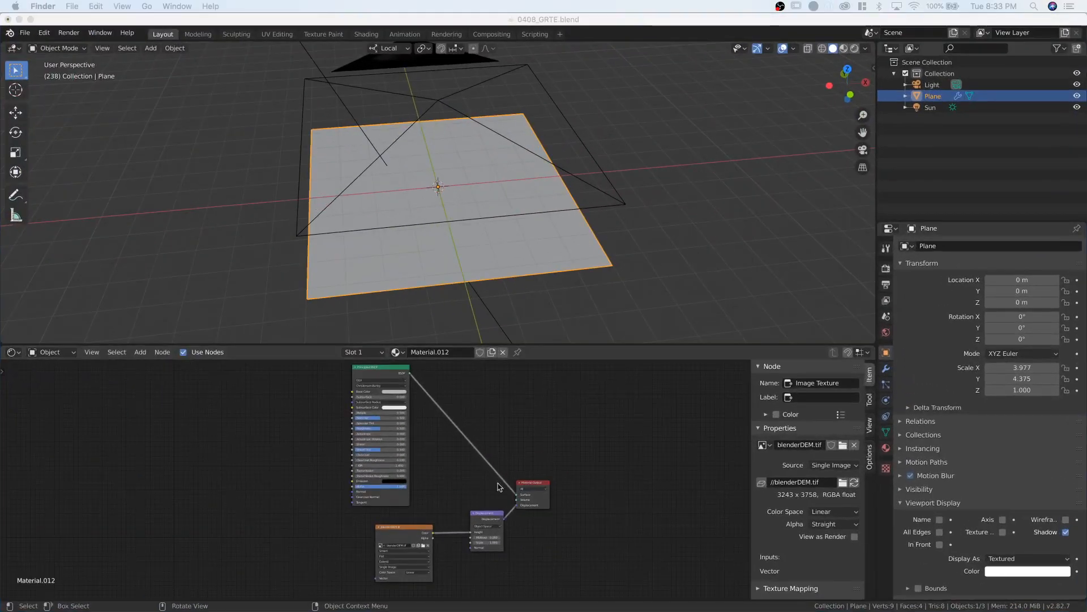
left_click(409, 534)
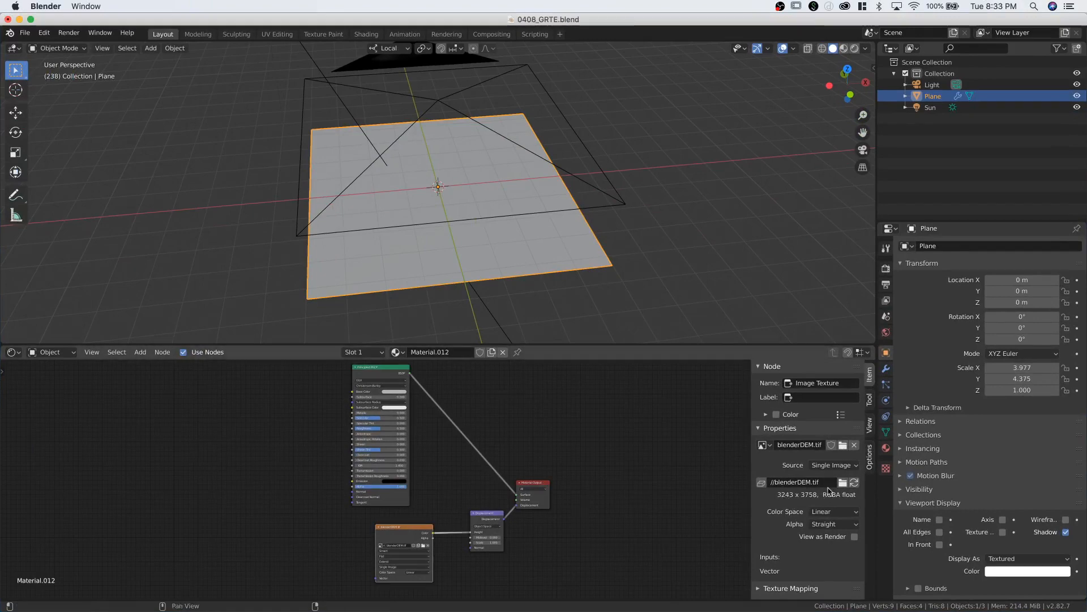
left_click(1009, 367)
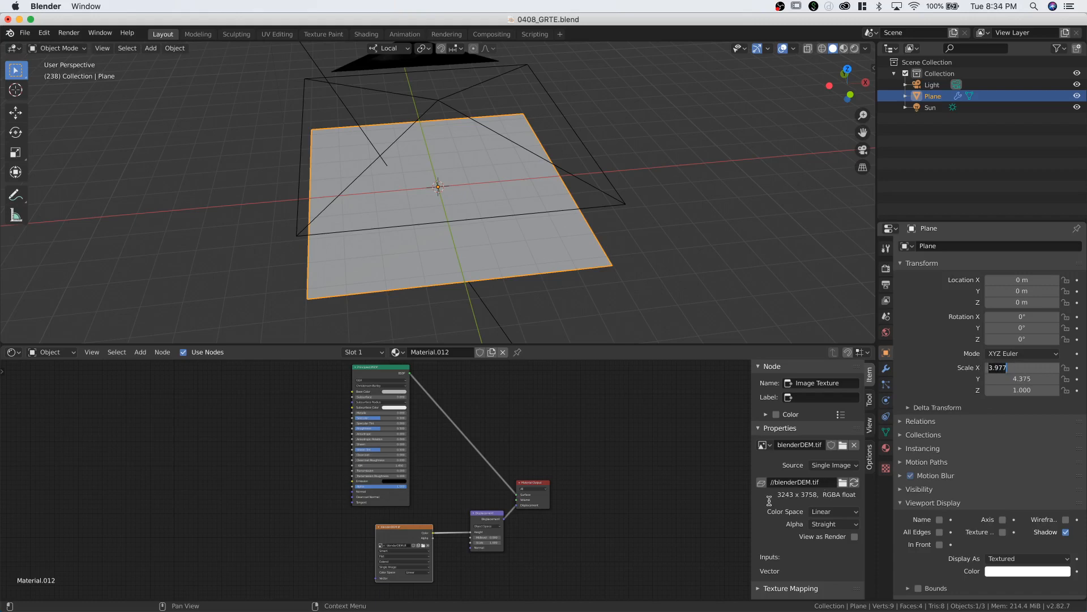
type("3.243")
key("Return")
left_click(1038, 379)
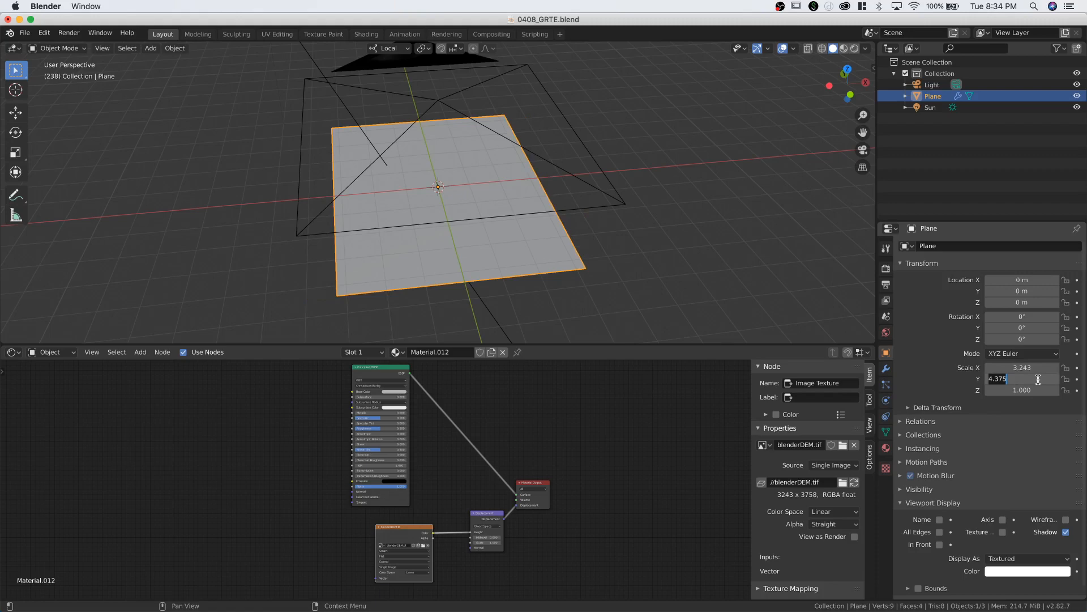
type("3.758")
key("Return")
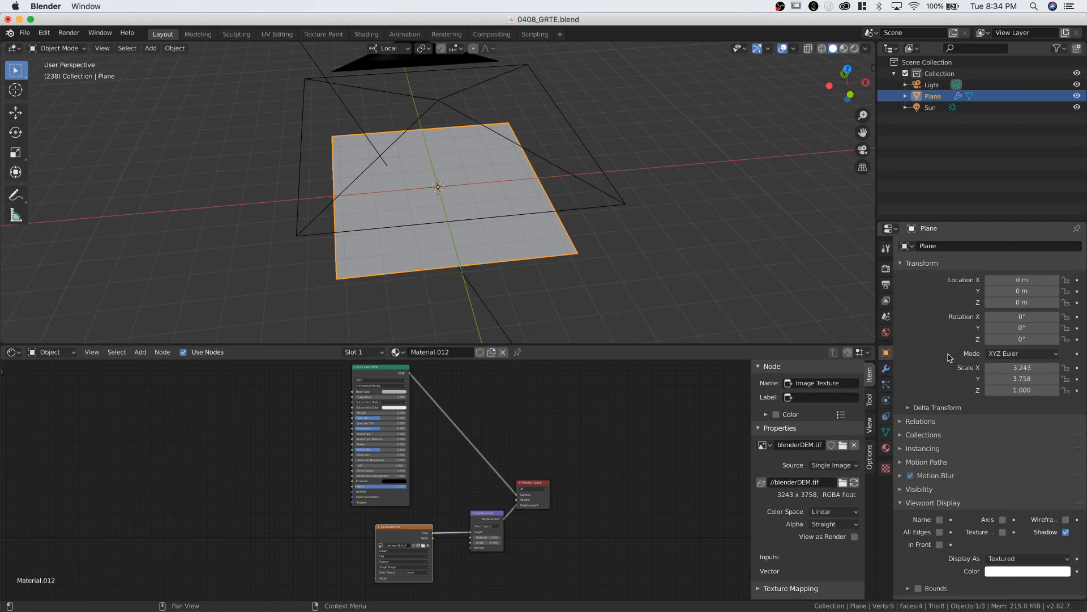
Set the render output resolution to 3243 px in X and 3758 px in Y.
left_click(886, 269)
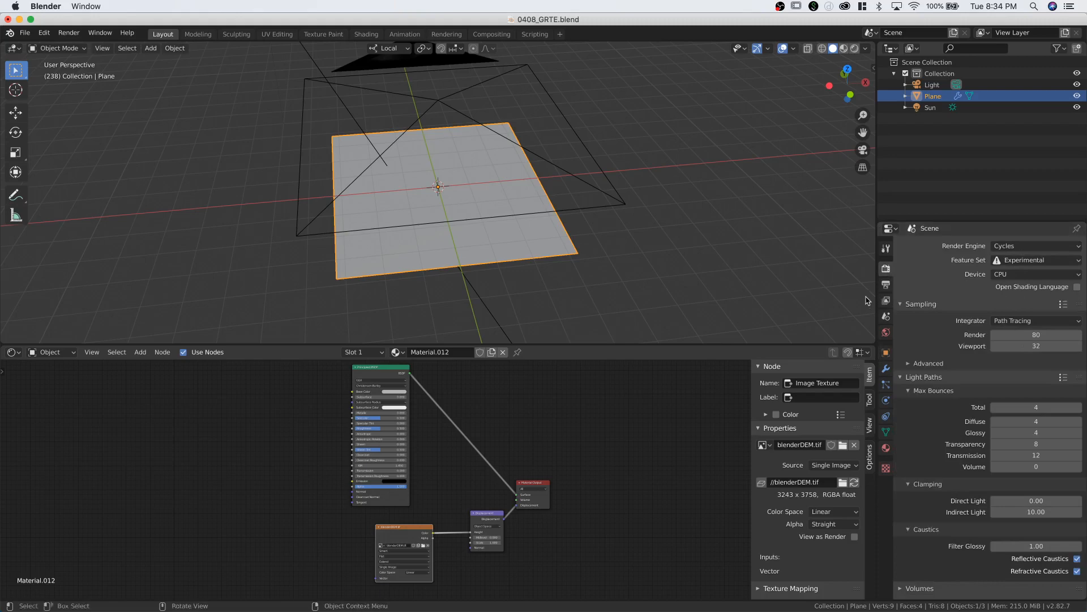
left_click(886, 286)
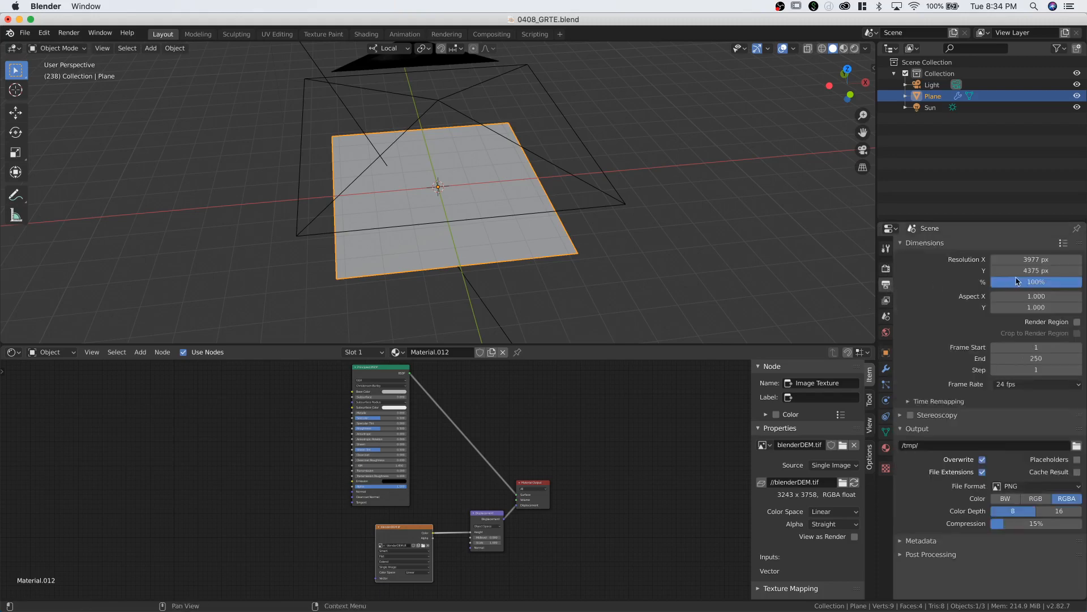
left_click(1033, 260)
type("3243")
key("Return")
left_click(1049, 271)
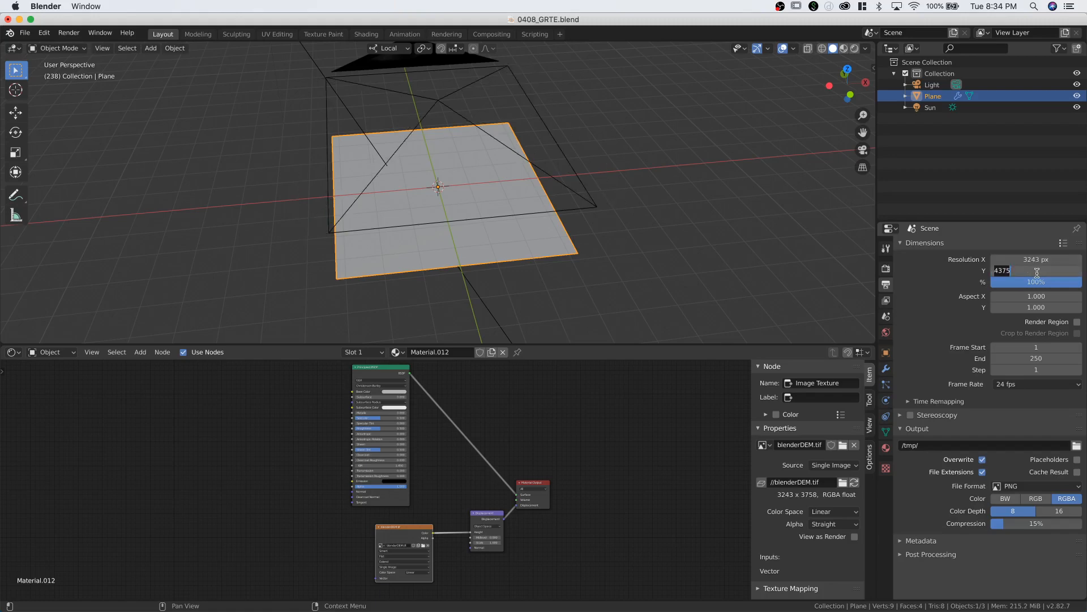
type("3")
key("Return")
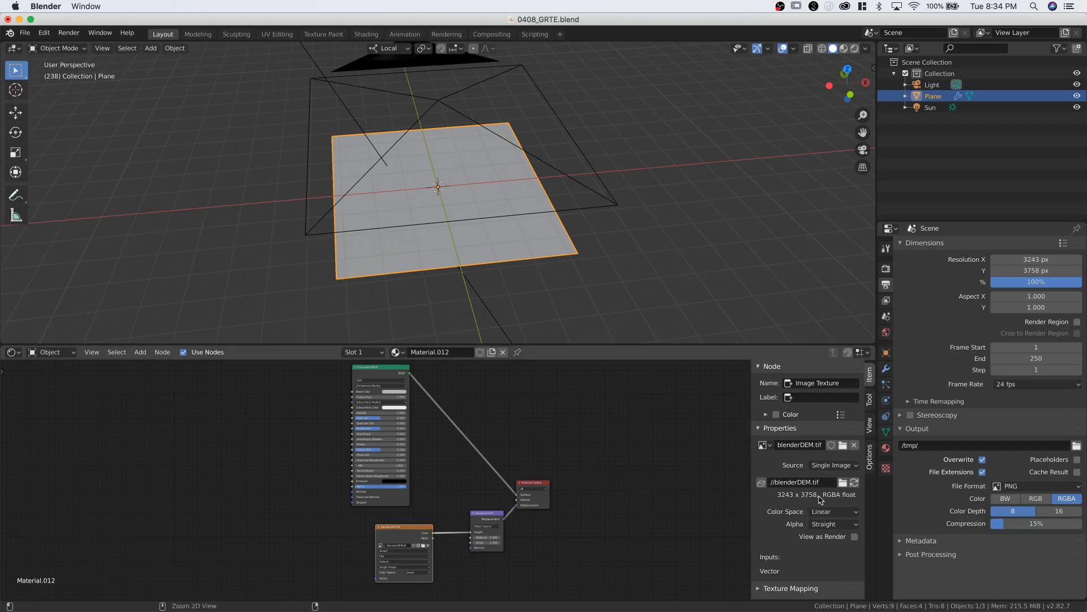
Copy the plane's Y scale and calculate 3.758*2 in Spotlight.
left_click(885, 352)
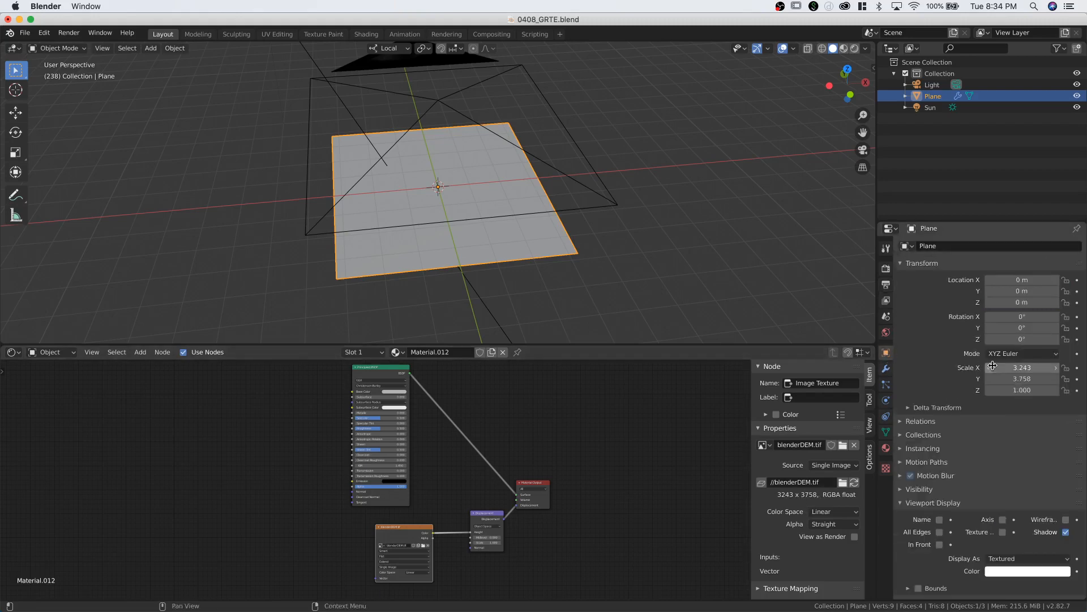
left_click(1035, 379)
key("super+c")
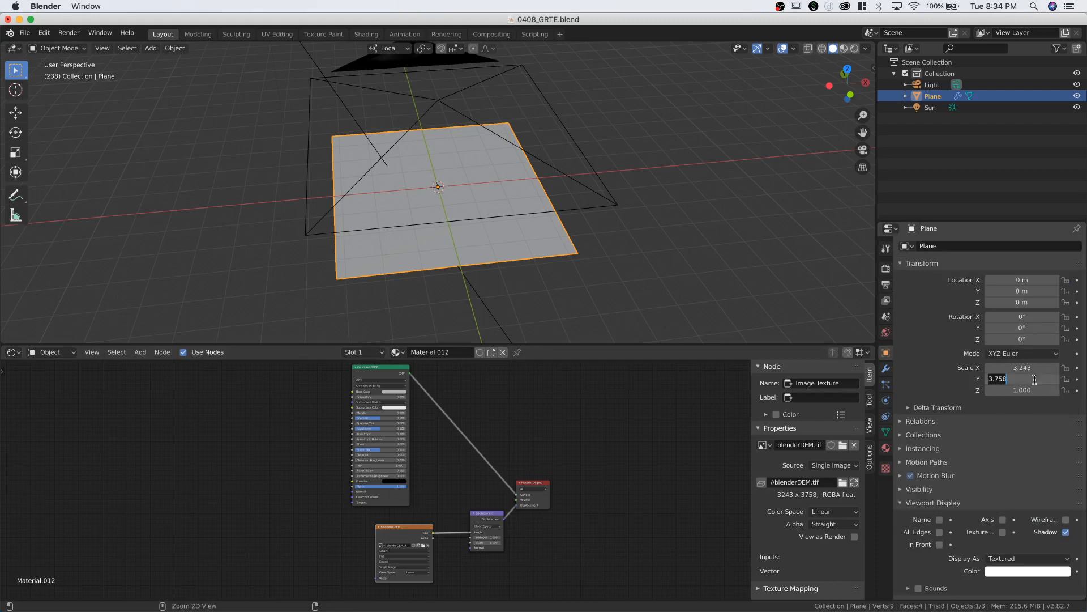
key("super+space")
key("super+v")
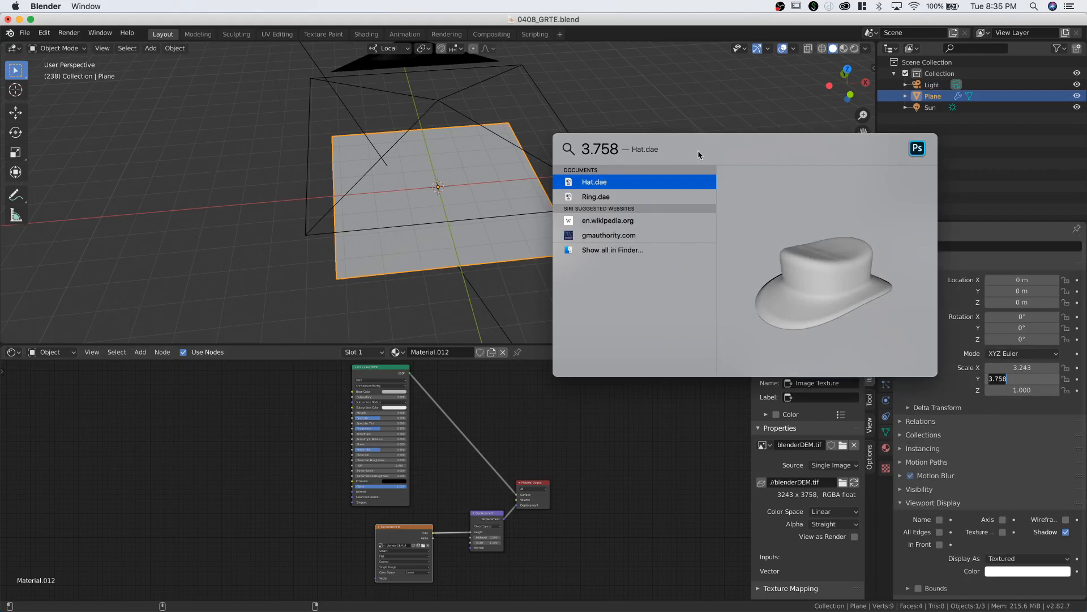
type("*2")
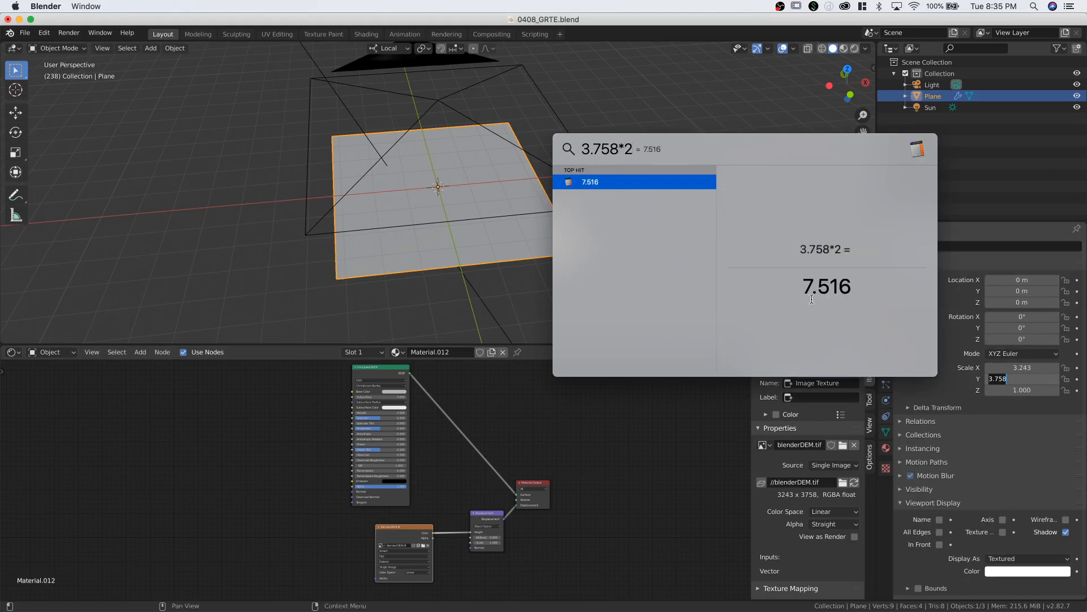
left_click_drag(803, 287, 862, 289)
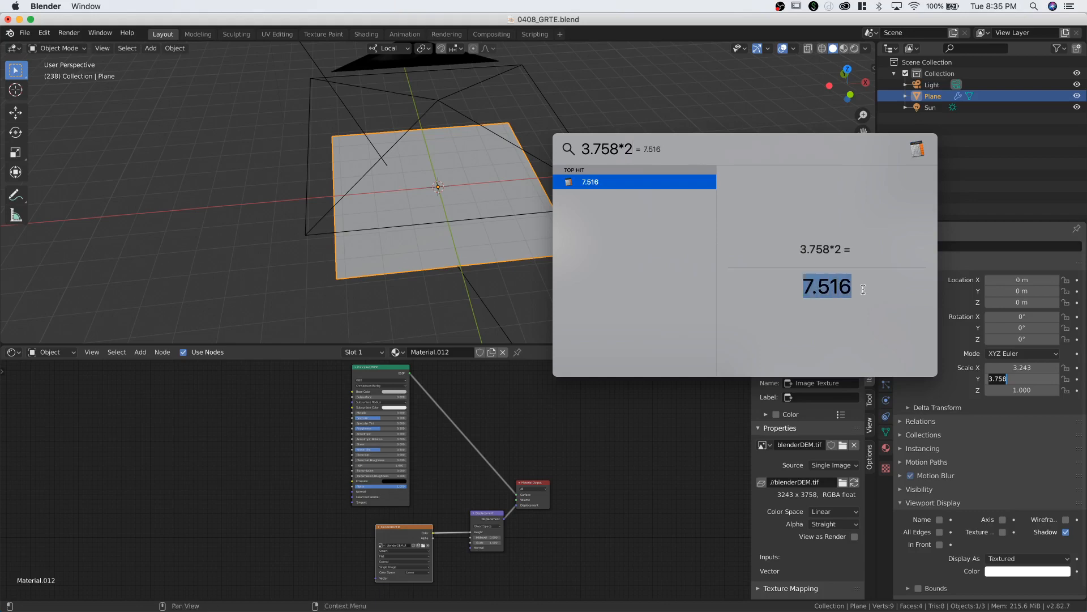
key("Escape")
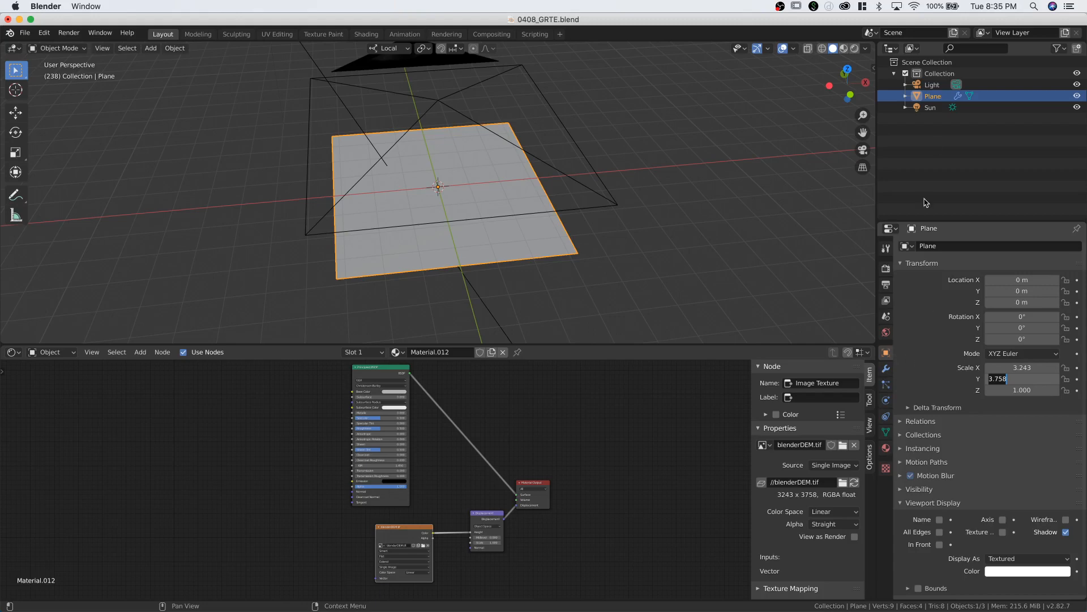
Rename the mislabeled Light object in the scene collection to Camera.
double_click(934, 85)
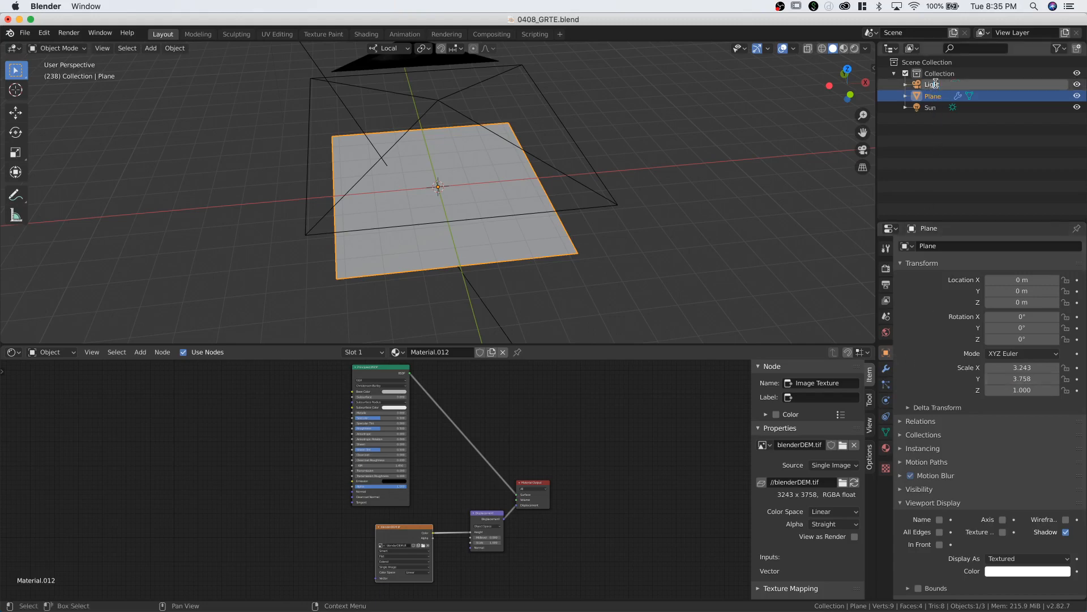
type("Camera")
key("Return")
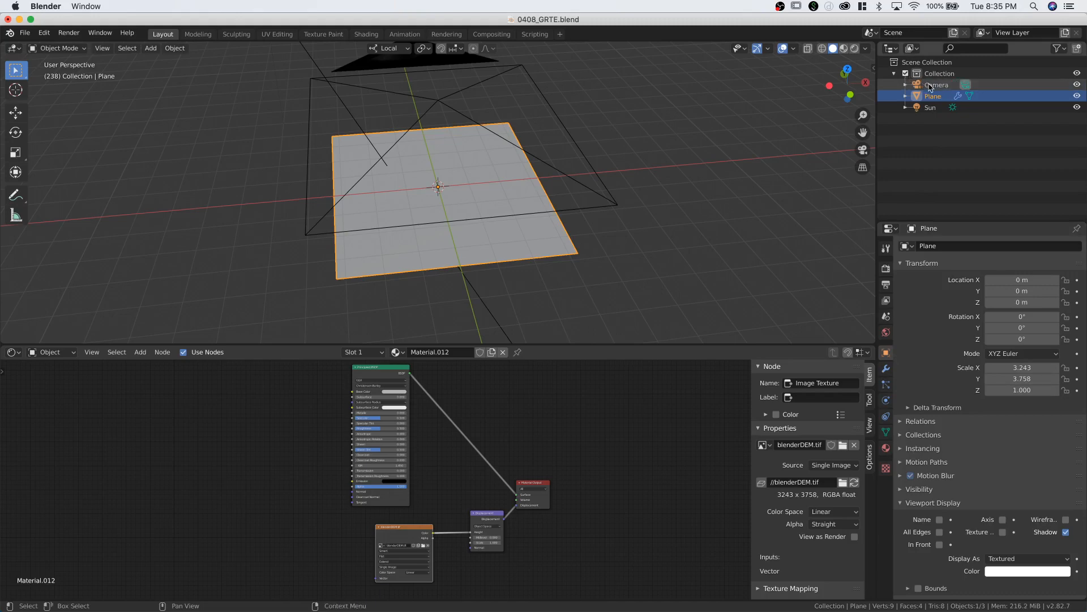
Set the camera's orthographic scale to 7.516 and look through the camera to check the framing.
left_click(933, 86)
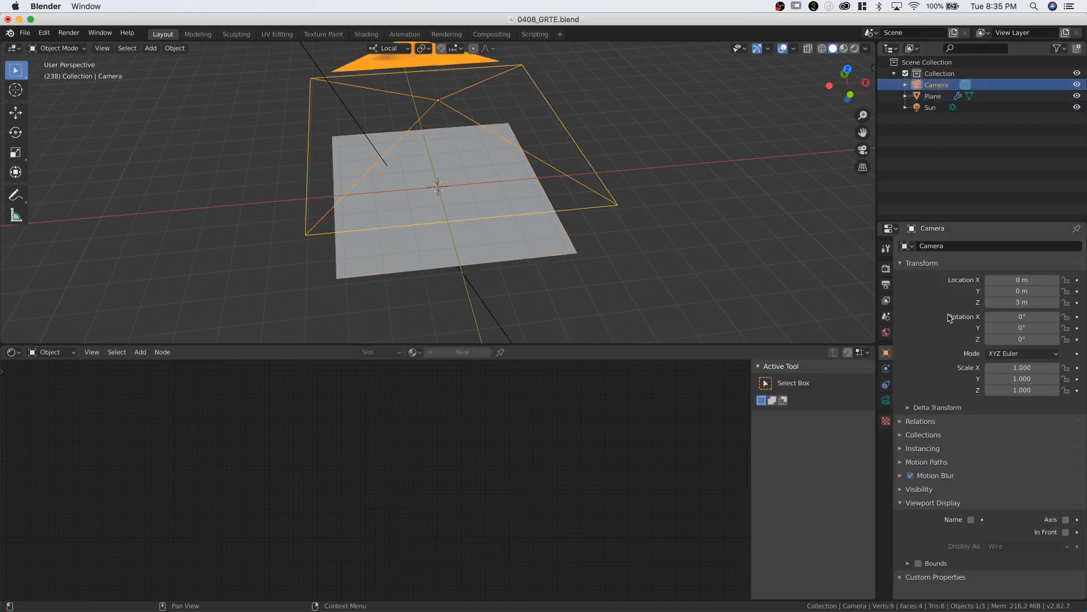
left_click(887, 400)
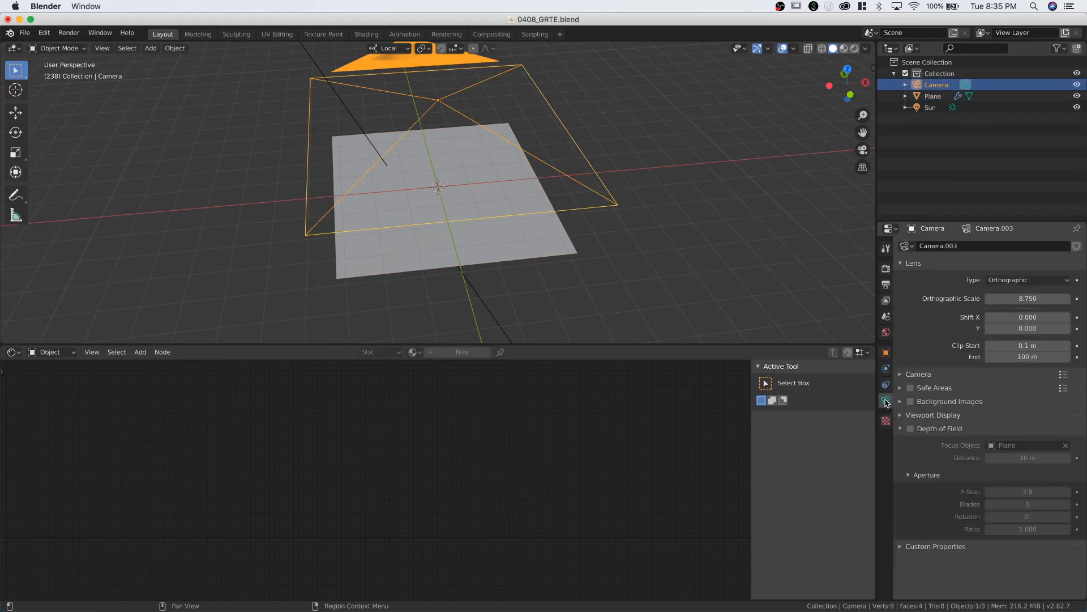
left_click(1019, 299)
type("7.516")
key("Return")
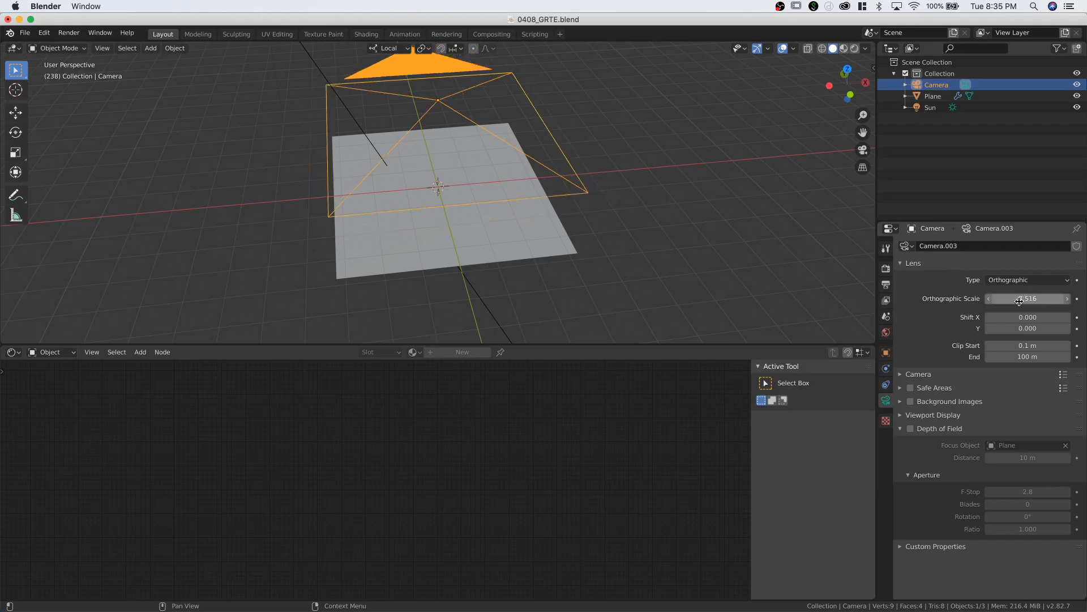
left_click(864, 150)
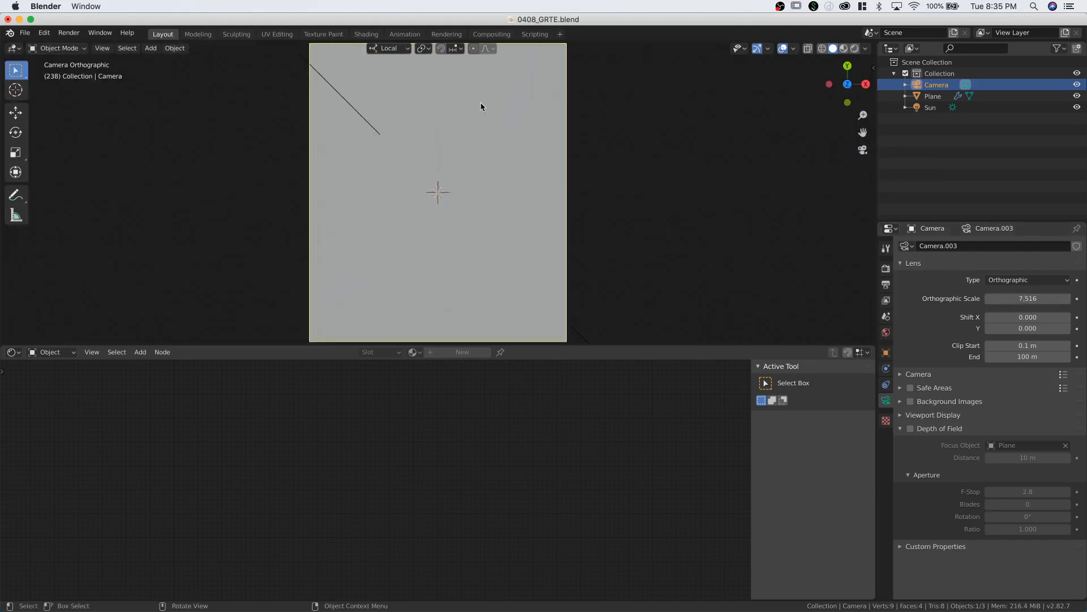
Select the plane, inspect its displaced terrain with rendered viewport shading, and save the project.
scroll(498, 184, "down", 4)
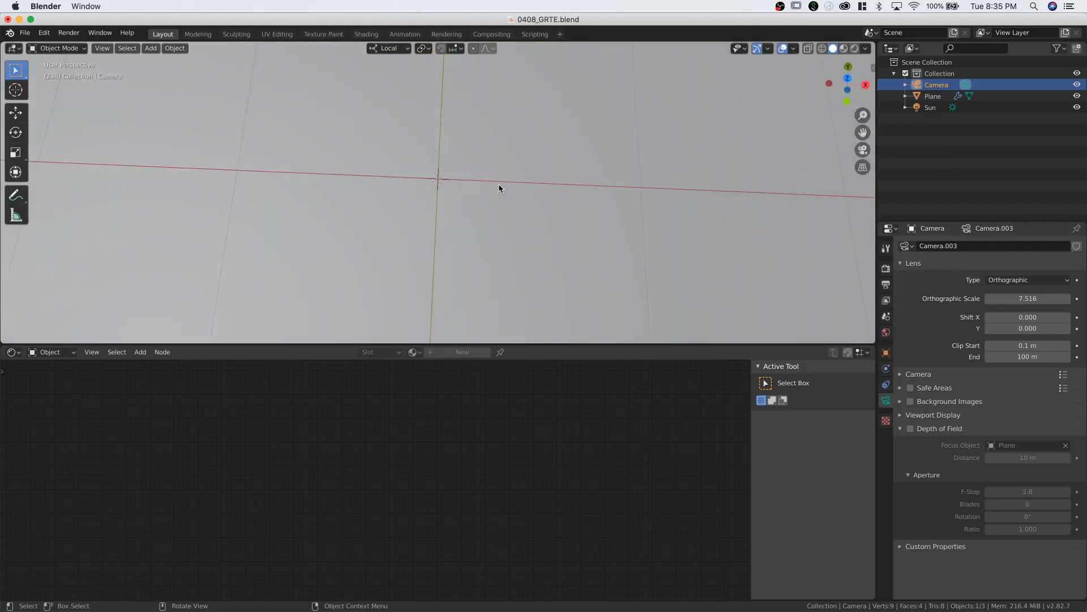
scroll(499, 186, "down", 5)
scroll(499, 185, "down", 5)
scroll(499, 185, "left", 5)
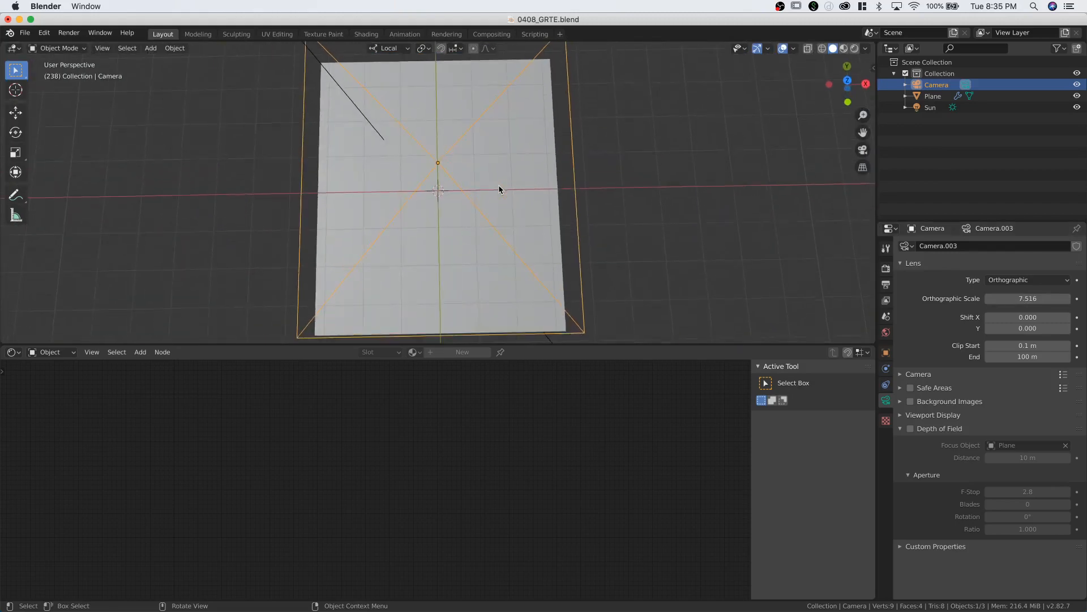
left_click(452, 278)
left_click(855, 48)
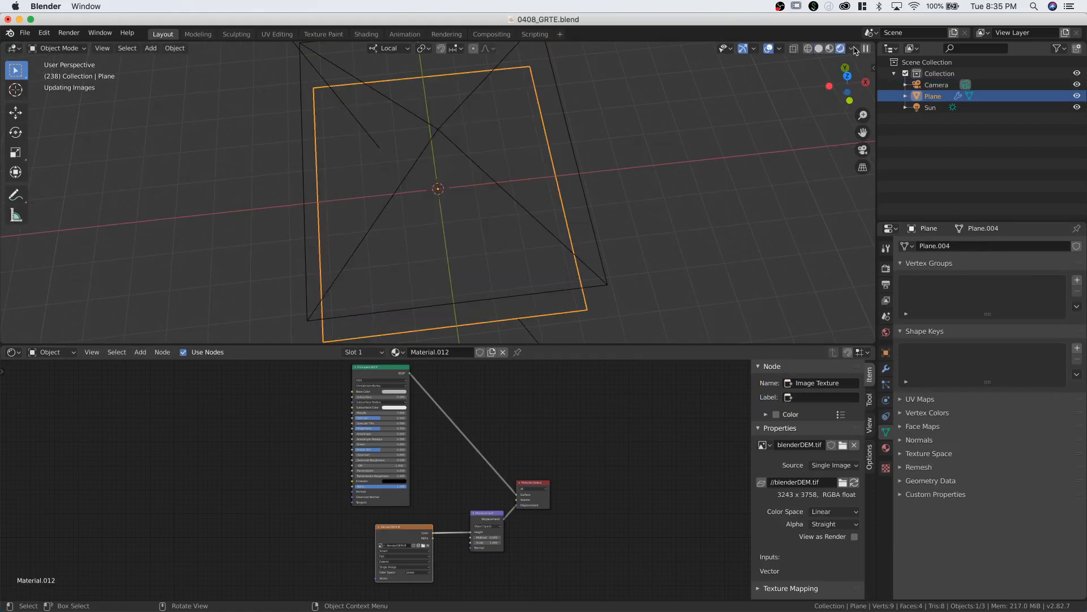
scroll(434, 196, "down", 8)
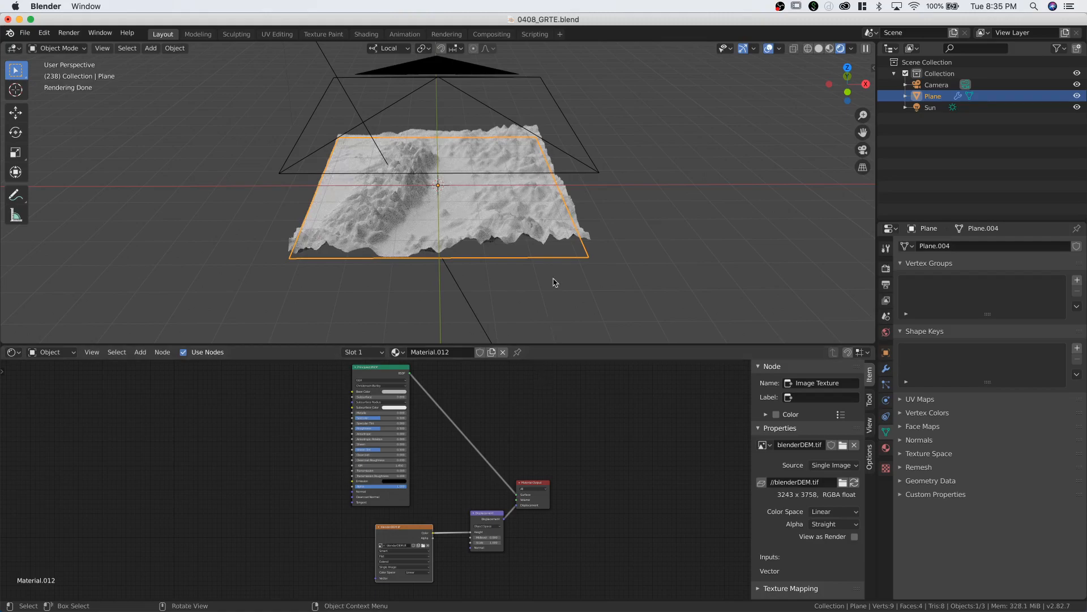
scroll(554, 282, "up", 6)
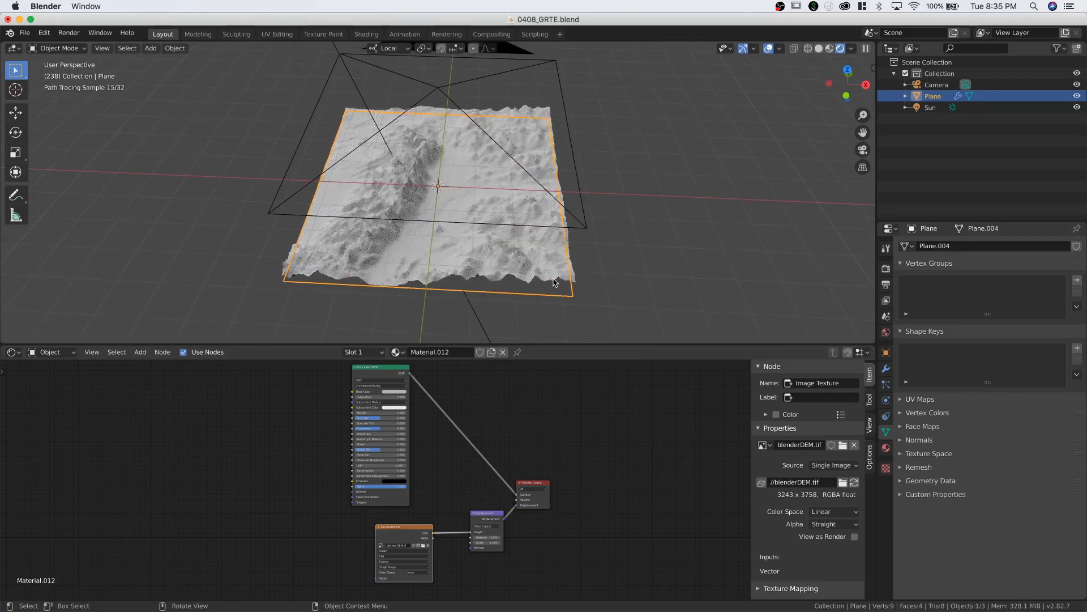
key("super+s")
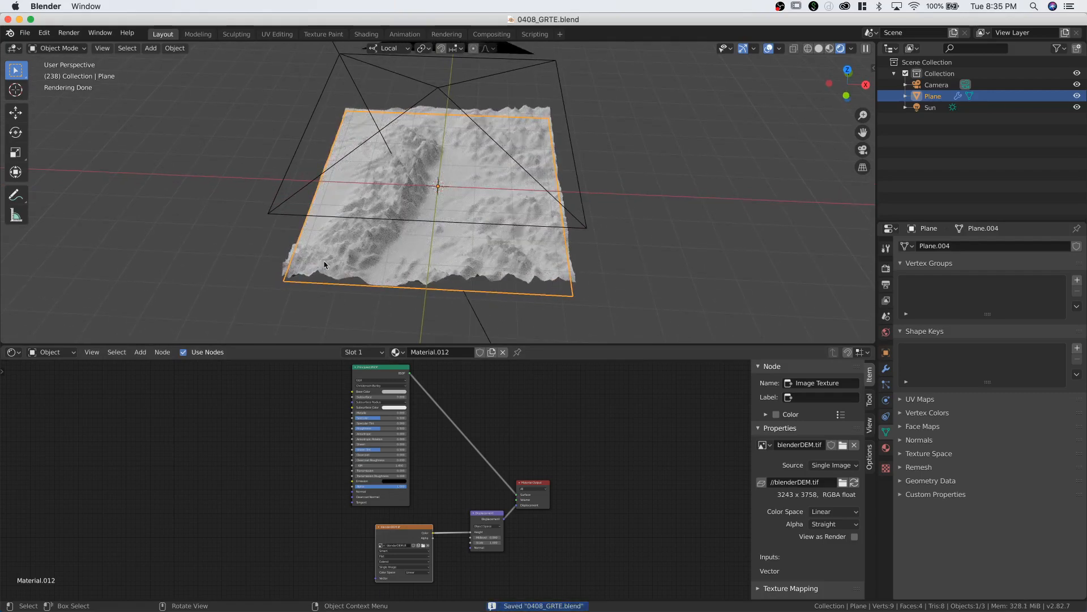